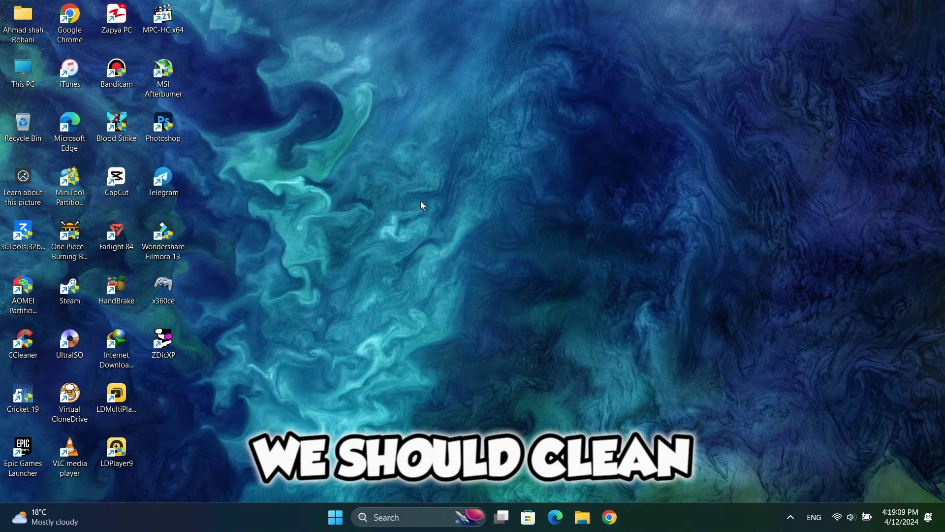
Refresh the desktop and open the Windows Temp folder by running 'temp'.
{"action": "right_click", "coordinate": [342, 197]}
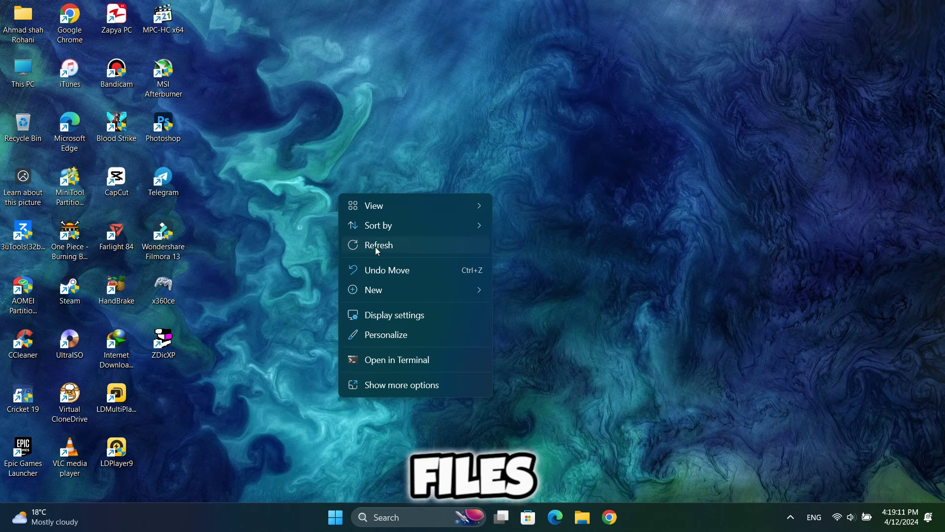
{"action": "left_click", "coordinate": [369, 246]}
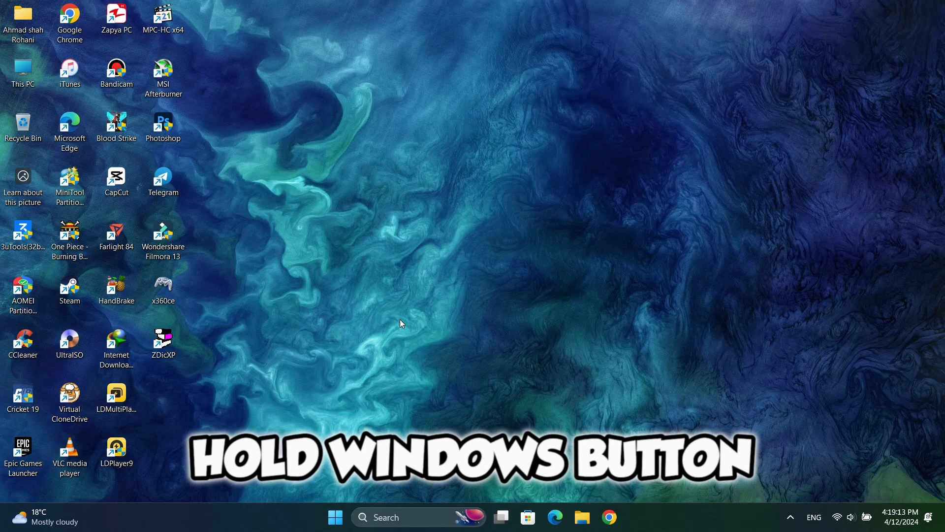
{"action": "key", "text": "super+r"}
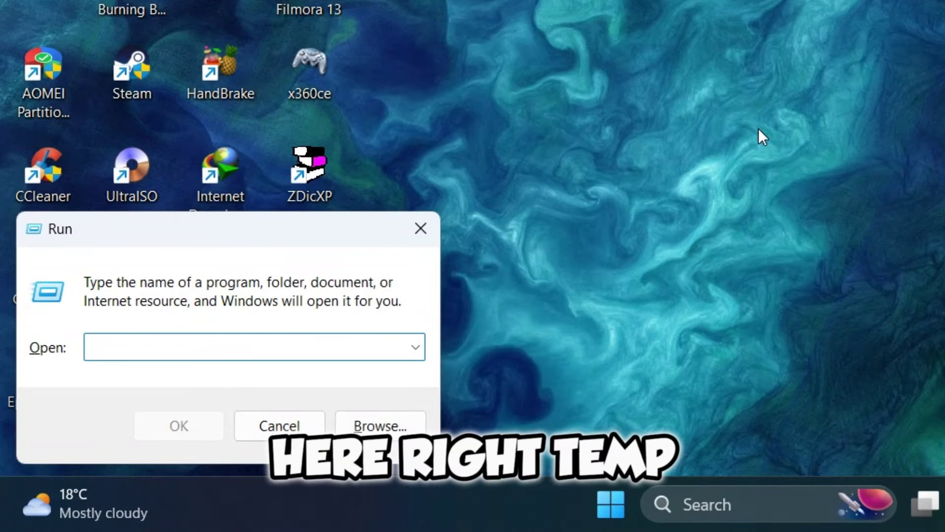
{"action": "type", "text": "temp"}
{"action": "key", "text": "Return"}
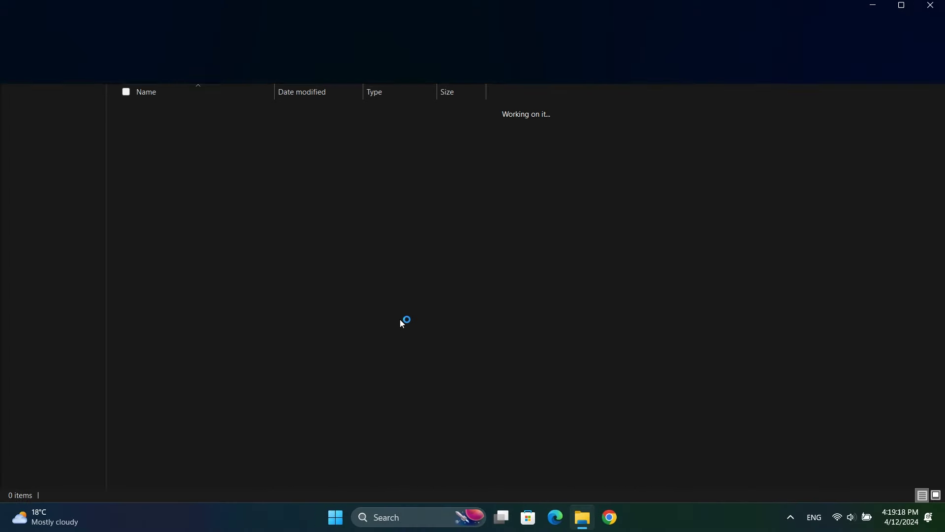
Delete everything in the Temp folder, skipping the three files still in use.
{"action": "key", "text": "ctrl+a"}
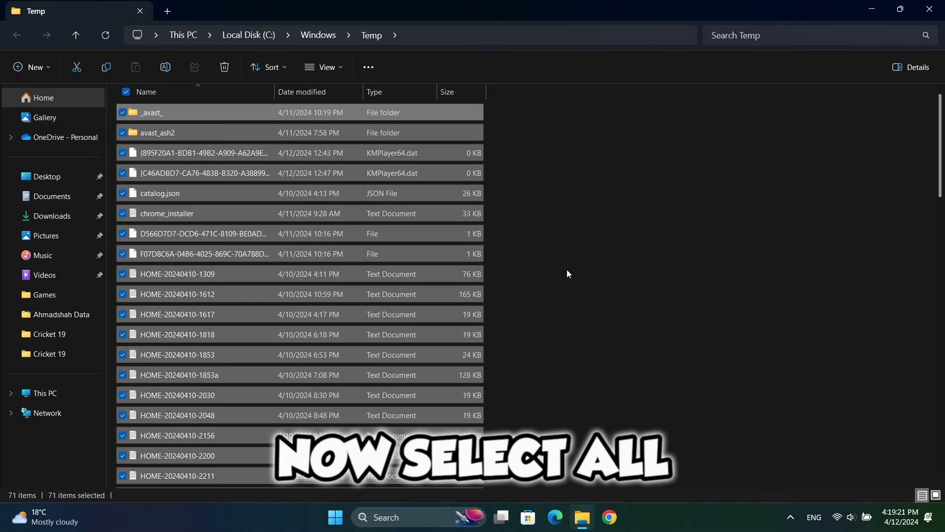
{"action": "key", "text": "Delete"}
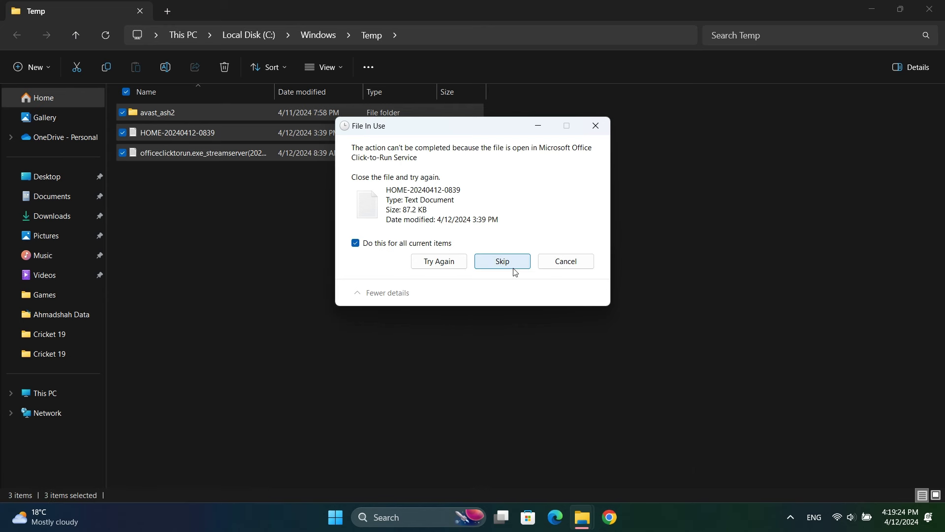
{"action": "left_click", "coordinate": [515, 271]}
{"action": "left_click", "coordinate": [760, 168]}
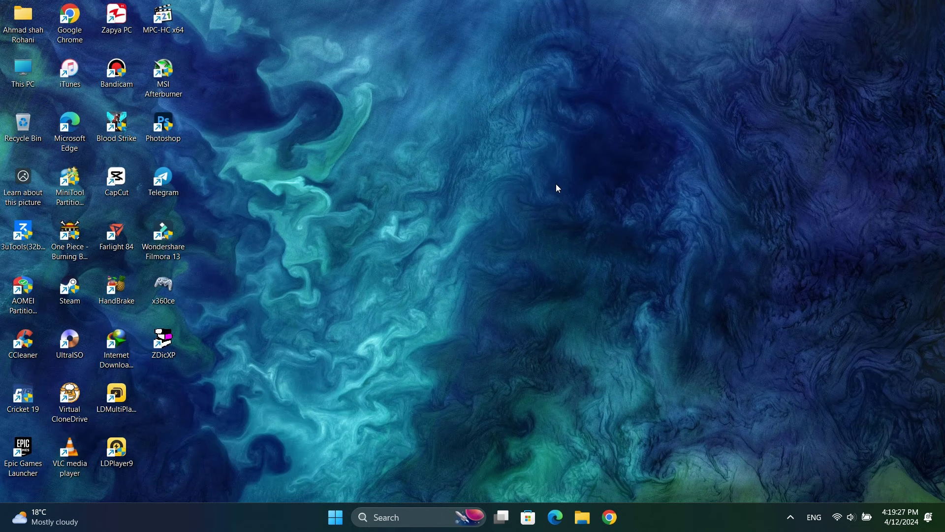
Open the user's %temp% folder from the Run dialog.
{"action": "key", "text": "super+r"}
{"action": "type", "text": "%"}
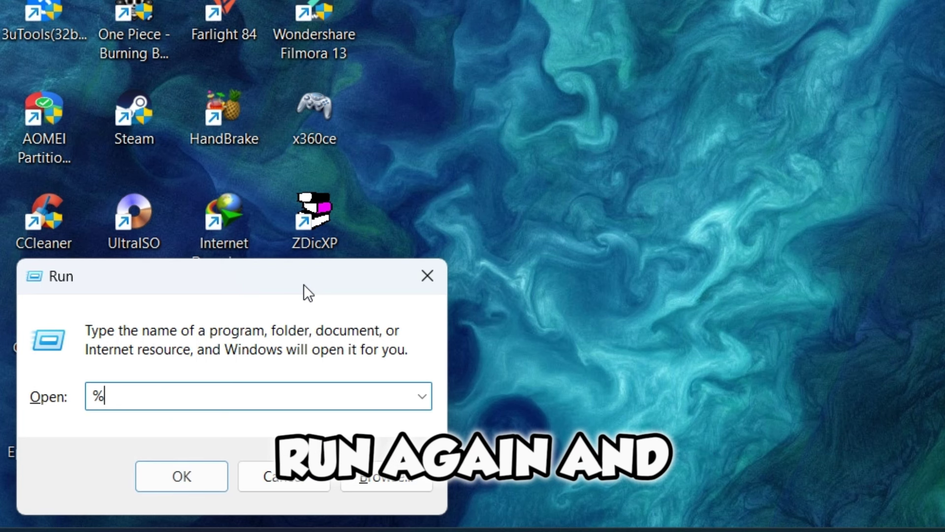
{"action": "type", "text": "temp%"}
{"action": "key", "text": "Return"}
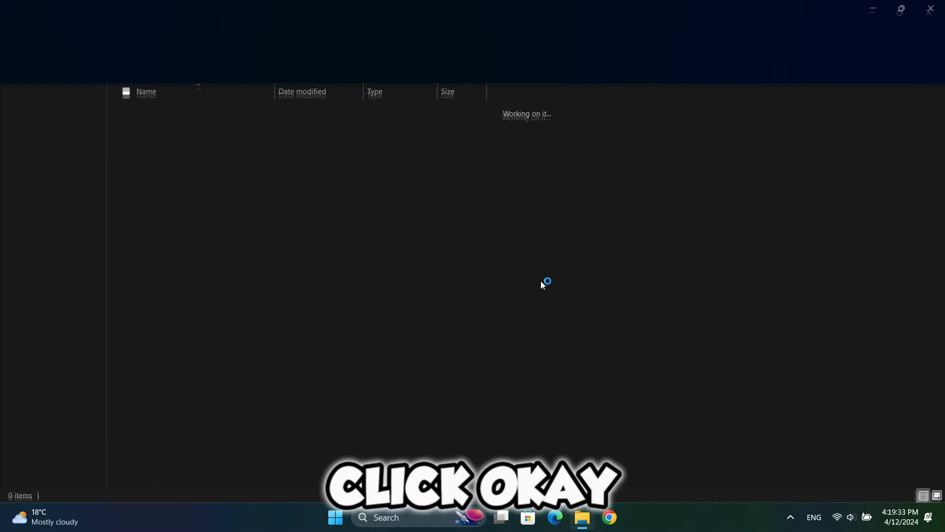
Permanently delete all 91 items, skipping in-use files for all, then return to the desktop.
{"action": "key", "text": "ctrl+a"}
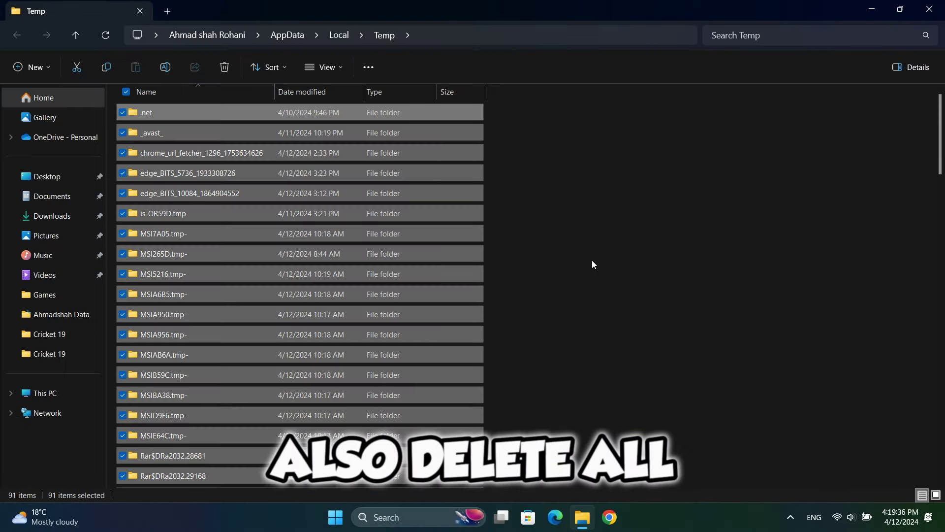
{"action": "key", "text": "shift+Delete"}
{"action": "key", "text": "Return"}
{"action": "left_click", "coordinate": [424, 243]}
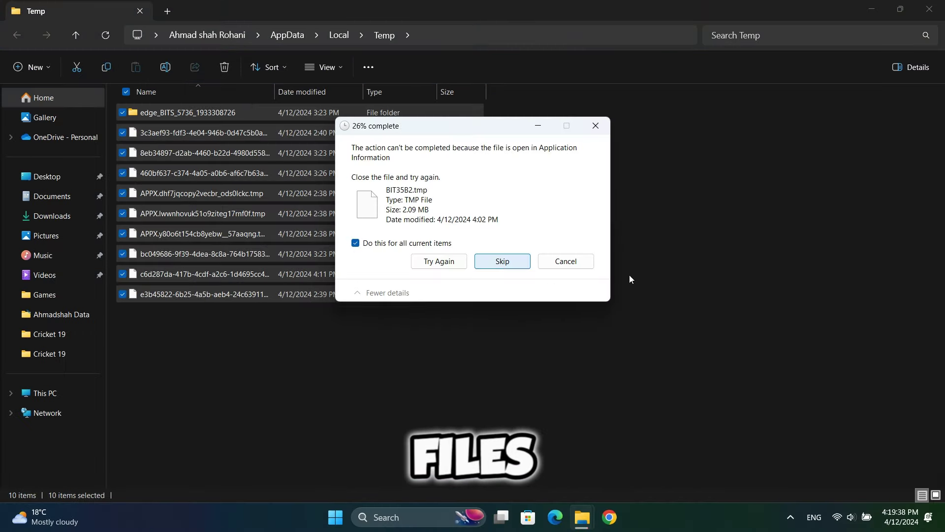
{"action": "key", "text": "Return"}
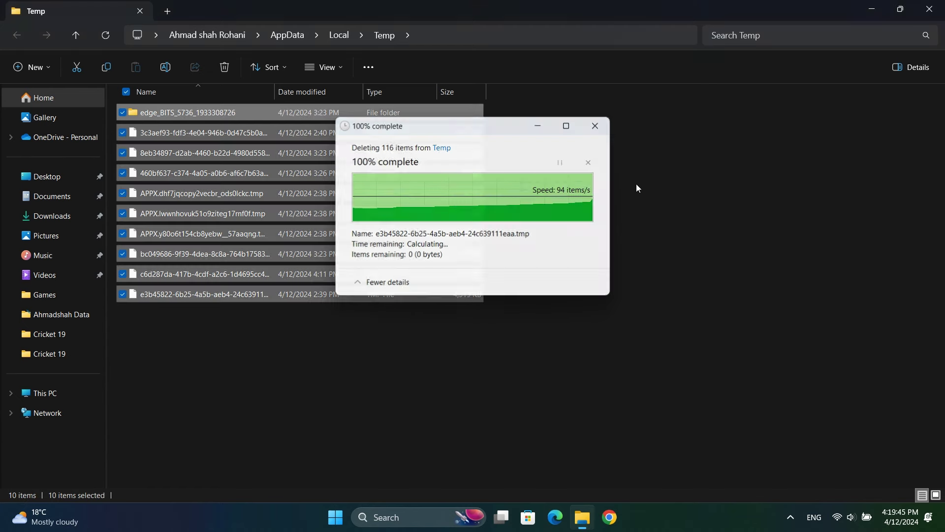
{"action": "key", "text": "super+d"}
Launch Disk Cleanup by searching 'dis'.
{"action": "key", "text": "super+s"}
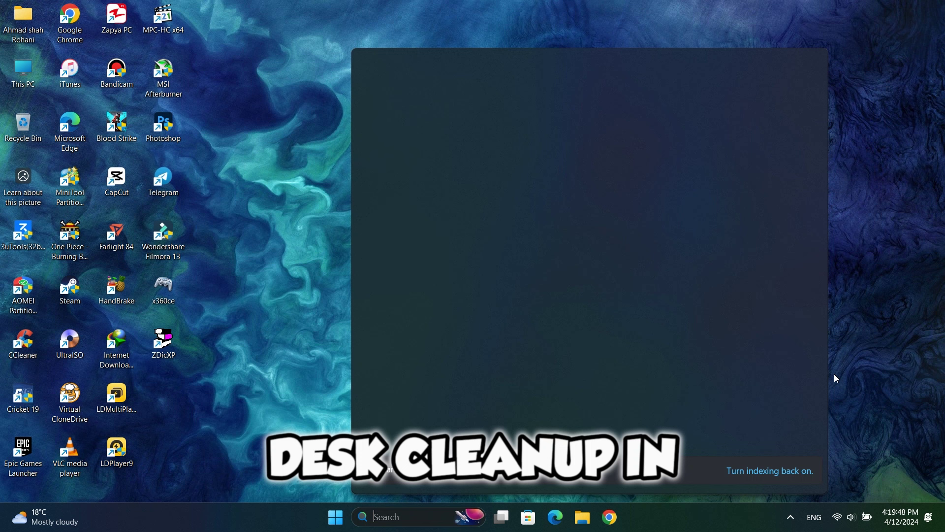
{"action": "type", "text": "disk Cleanup"}
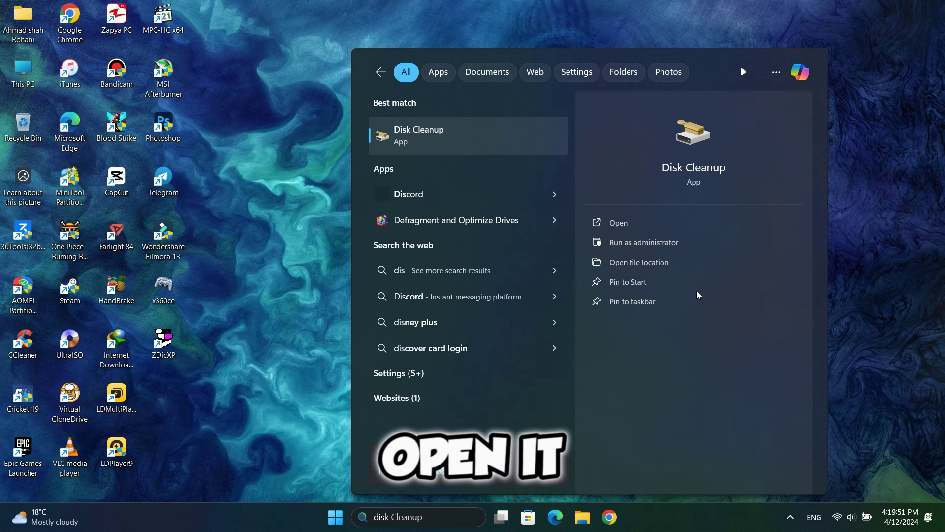
{"action": "left_click", "coordinate": [437, 129]}
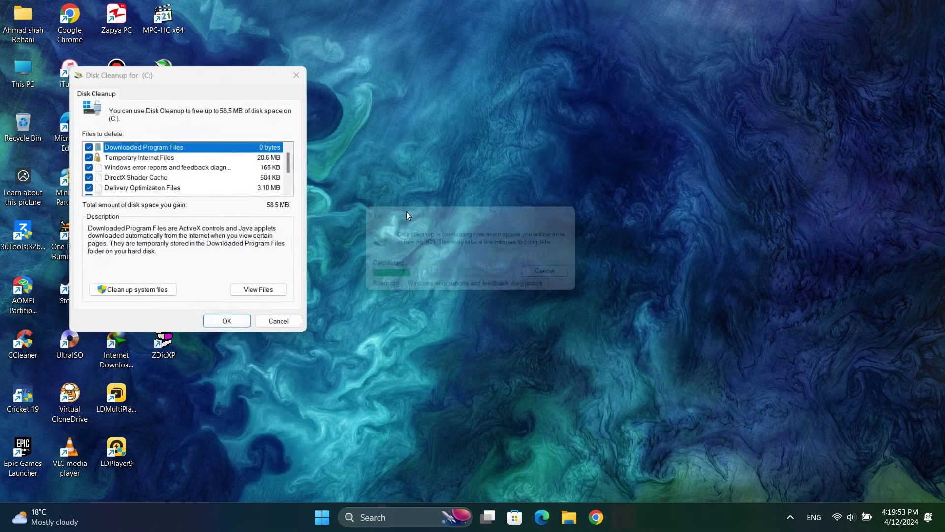
{"action": "left_click_drag", "start_coordinate": [418, 99], "coordinate": [451, 113]}
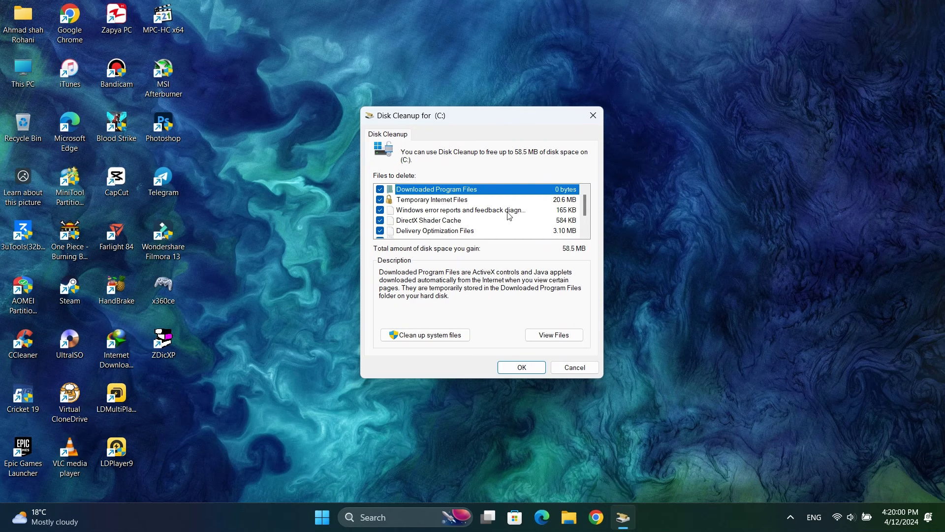
Review the checked junk file categories on drive C and start the cleanup.
{"action": "scroll", "coordinate": [509, 216], "scroll_direction": "down", "scroll_amount": 1}
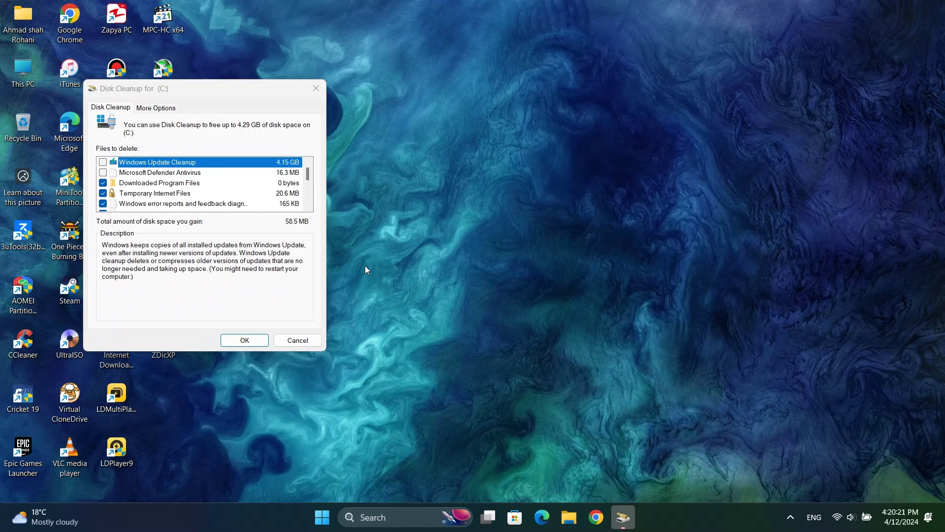
{"action": "left_click_drag", "start_coordinate": [253, 93], "coordinate": [537, 126]}
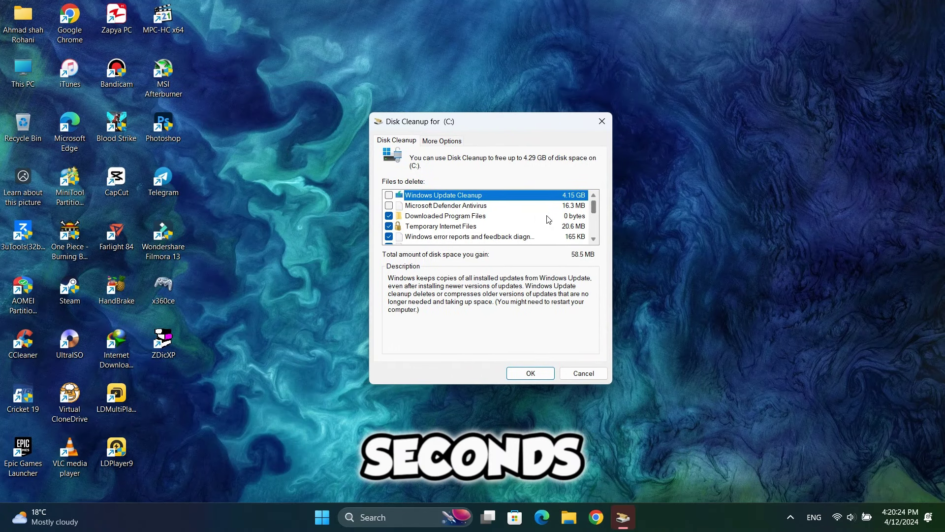
{"action": "mouse_move", "coordinate": [594, 206]}
{"action": "left_mouse_down"}
{"action": "mouse_move", "coordinate": [594, 230]}
{"action": "mouse_move", "coordinate": [594, 196]}
{"action": "left_mouse_up"}
{"action": "scroll", "coordinate": [472, 222], "scroll_direction": "down", "scroll_amount": 1}
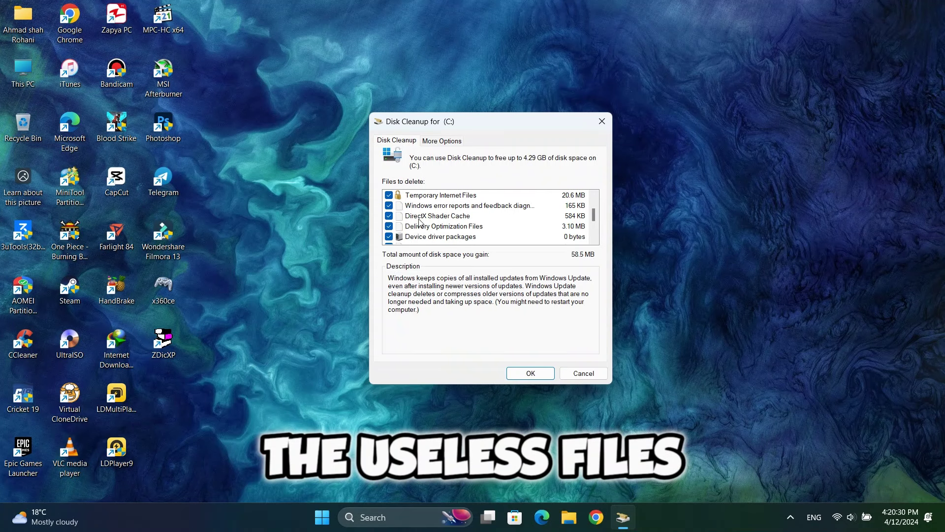
{"action": "scroll", "coordinate": [457, 211], "scroll_direction": "up", "scroll_amount": 1}
{"action": "scroll", "coordinate": [483, 224], "scroll_direction": "down", "scroll_amount": 1}
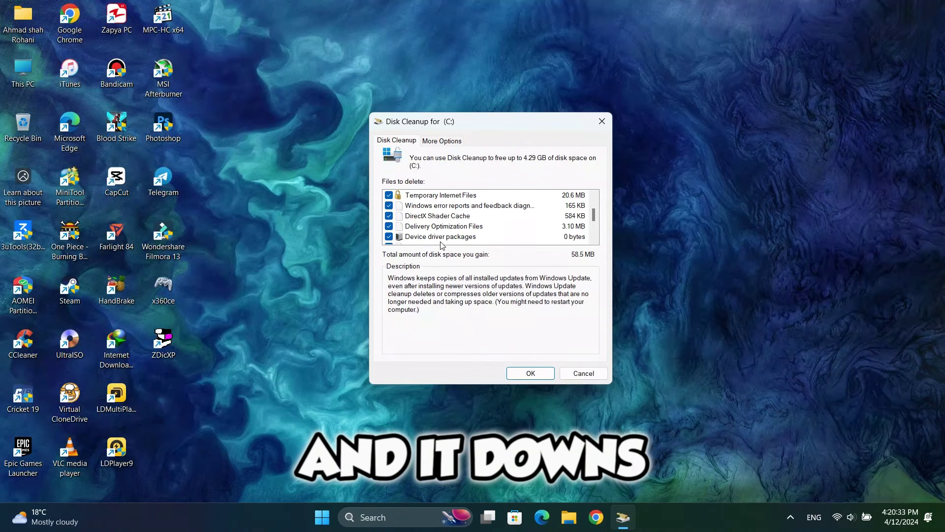
{"action": "scroll", "coordinate": [472, 217], "scroll_direction": "down", "scroll_amount": 2}
{"action": "scroll", "coordinate": [438, 234], "scroll_direction": "up", "scroll_amount": 1}
{"action": "scroll", "coordinate": [423, 241], "scroll_direction": "down", "scroll_amount": 1}
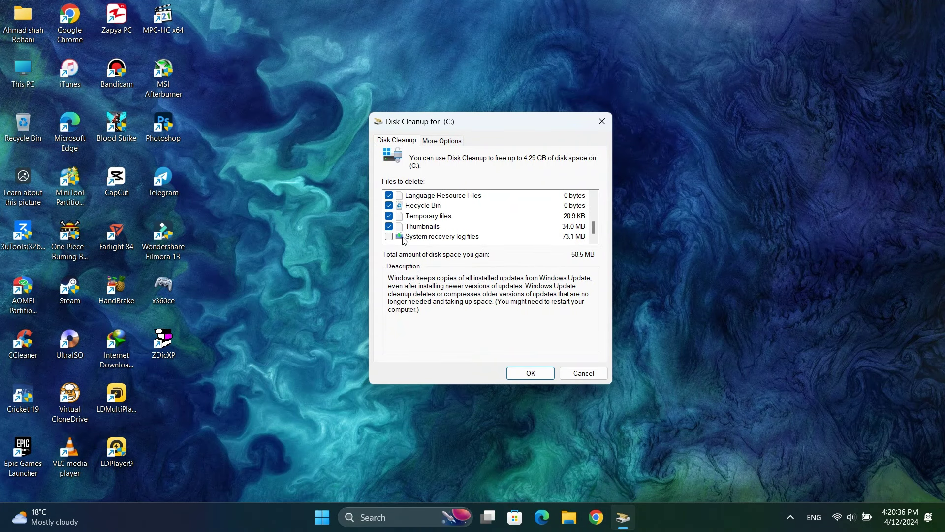
{"action": "left_click", "coordinate": [530, 373]}
Confirm the file deletion, then extract the Low End PC Lag Fix And FPS Boost Pack archive here.
{"action": "left_click", "coordinate": [495, 267]}
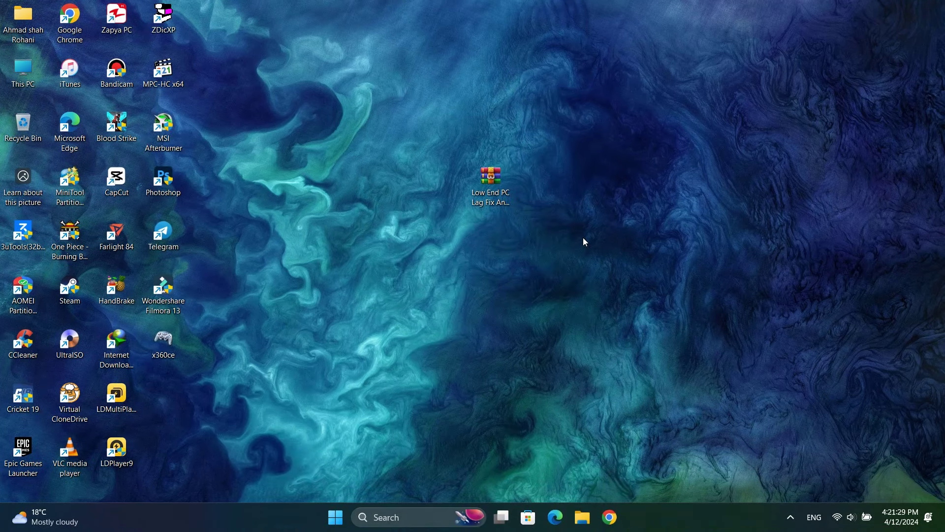
{"action": "left_click_drag", "start_coordinate": [573, 233], "coordinate": [405, 178]}
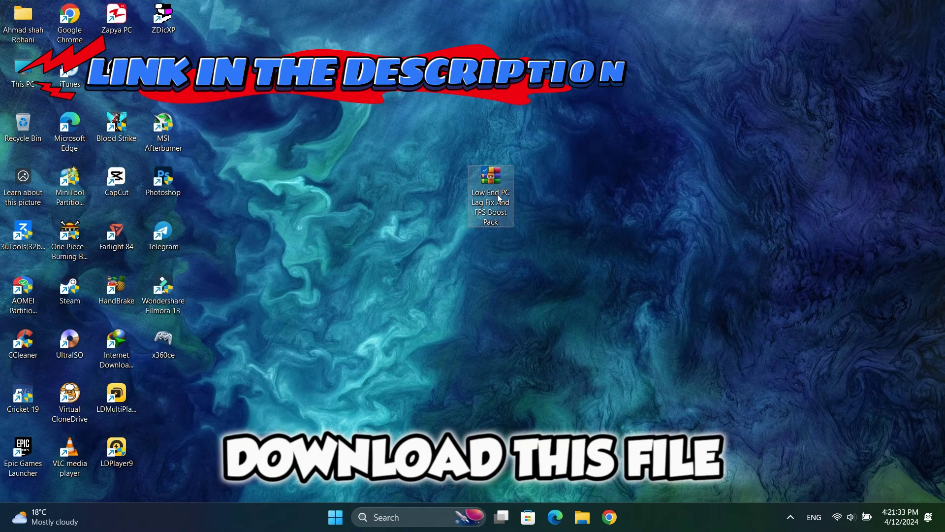
{"action": "right_click", "coordinate": [483, 185]}
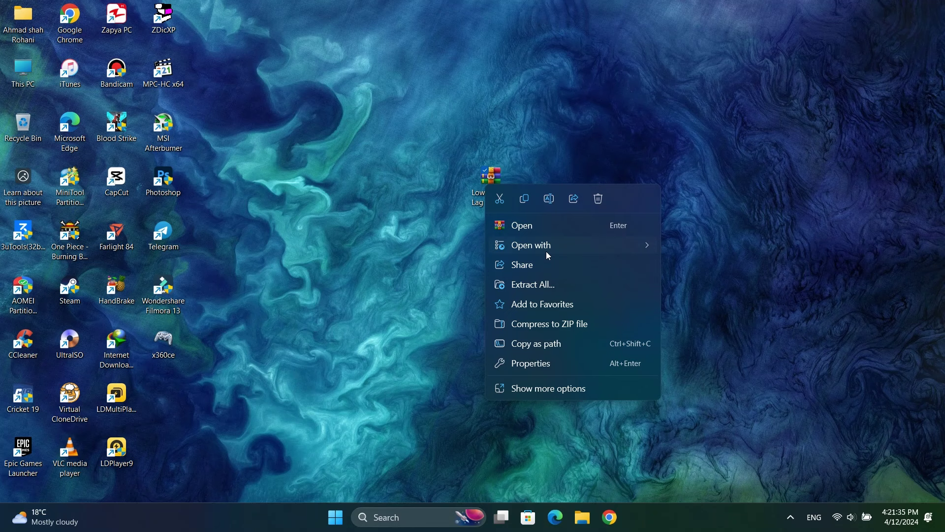
{"action": "left_click", "coordinate": [542, 385]}
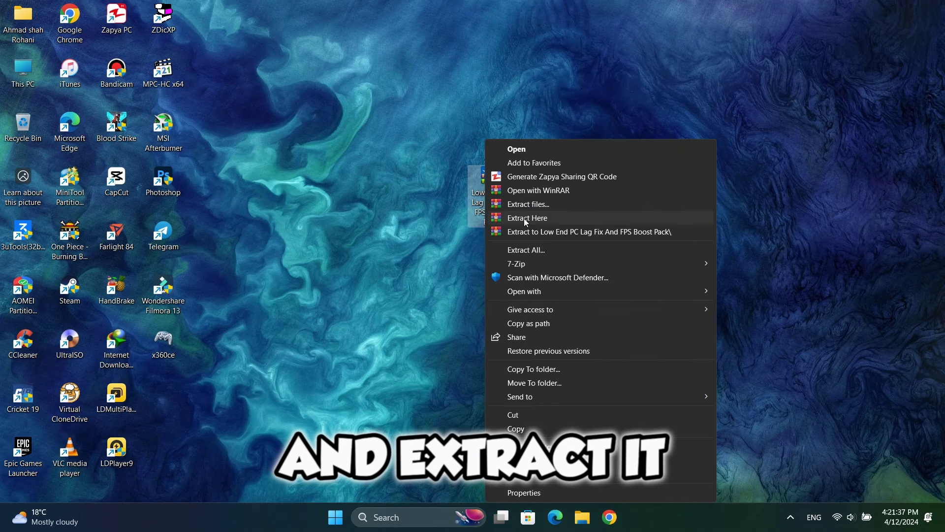
{"action": "left_click", "coordinate": [524, 218]}
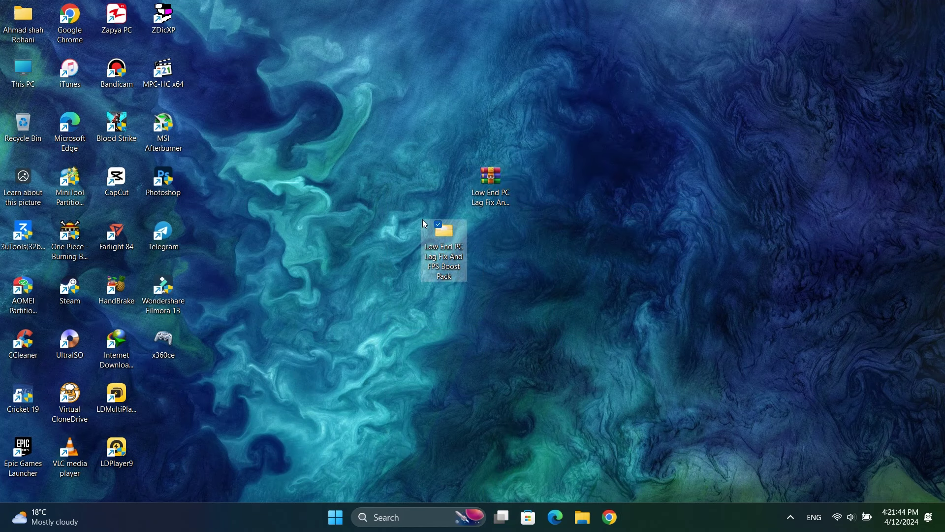
Open the Ultimate Performance text file from the extracted boost pack folder.
{"action": "double_click", "coordinate": [438, 244]}
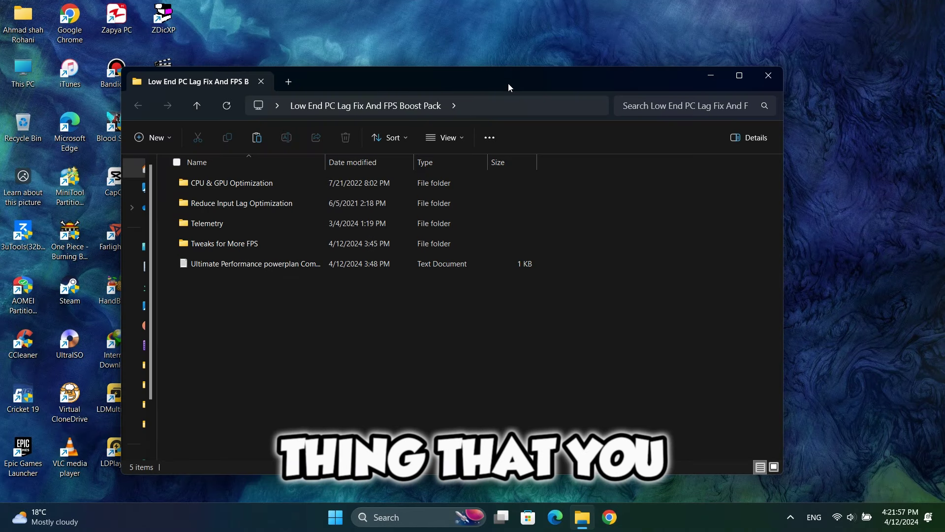
{"action": "left_click_drag", "start_coordinate": [508, 88], "coordinate": [576, 88]}
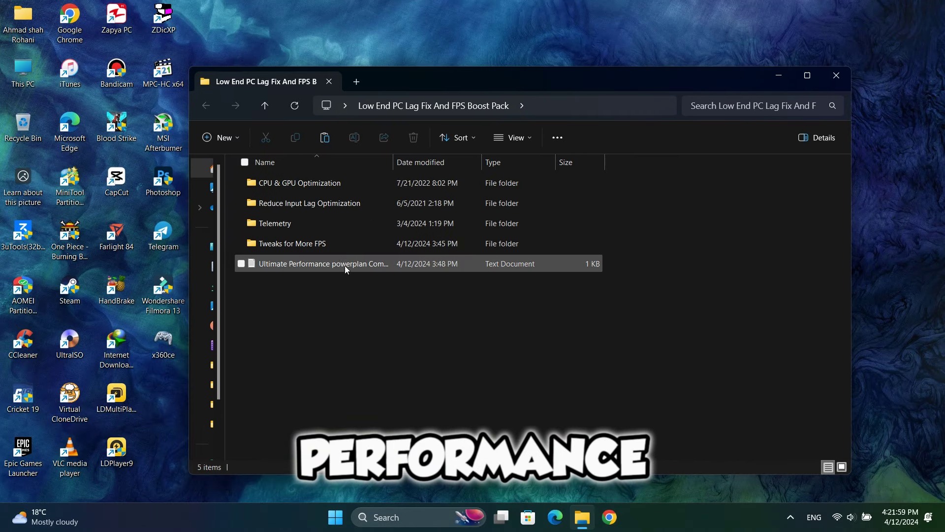
{"action": "left_click", "coordinate": [301, 264]}
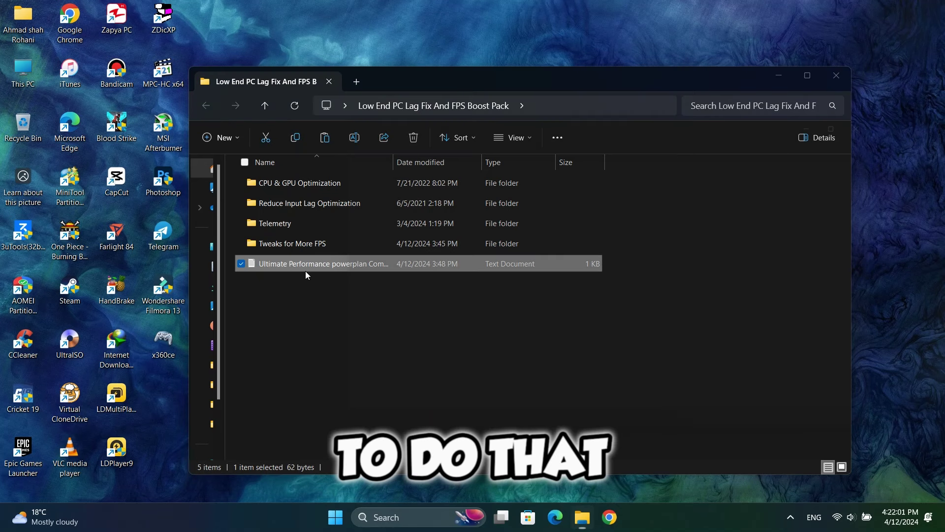
{"action": "double_click", "coordinate": [305, 270]}
{"action": "left_click_drag", "start_coordinate": [498, 124], "coordinate": [463, 116]}
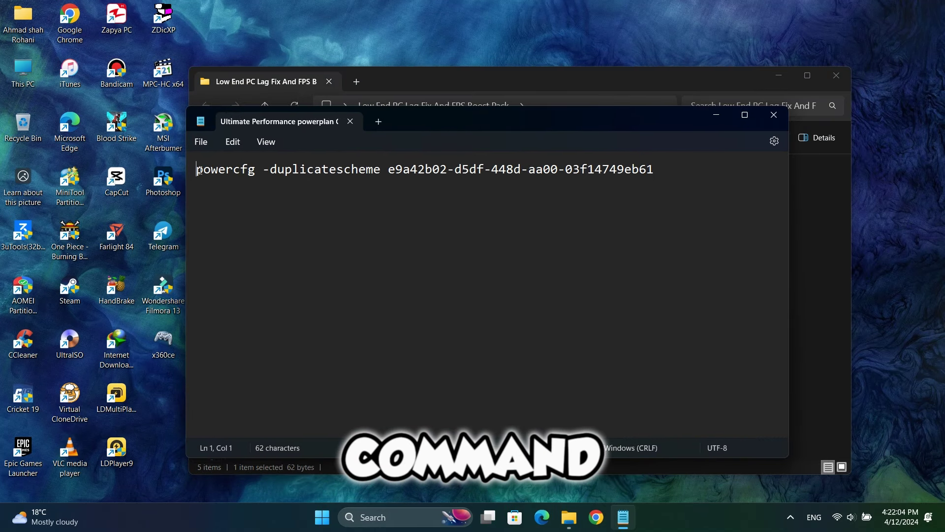
Copy the powercfg -duplicatescheme command line and search Windows for cmd.
{"action": "left_click_drag", "start_coordinate": [654, 169], "coordinate": [196, 169]}
{"action": "right_click", "coordinate": [230, 169]}
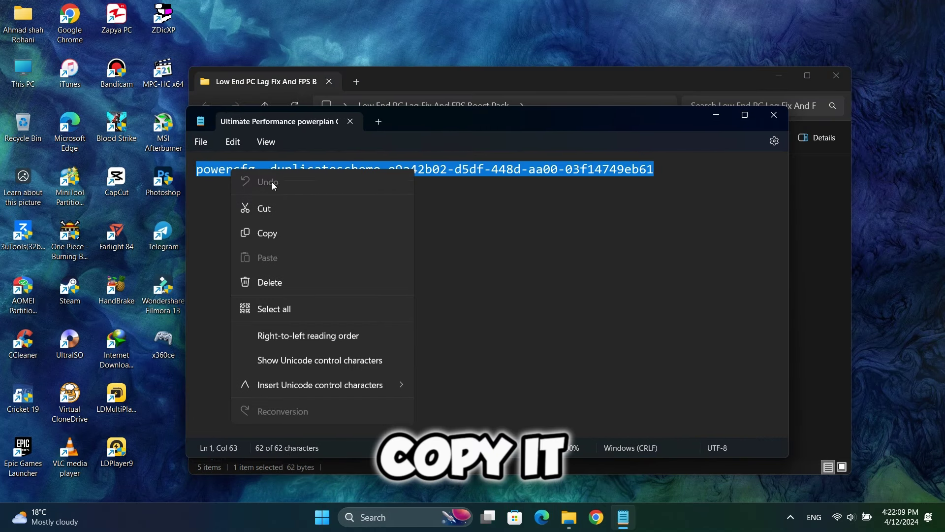
{"action": "left_click", "coordinate": [283, 235]}
{"action": "left_click", "coordinate": [380, 516]}
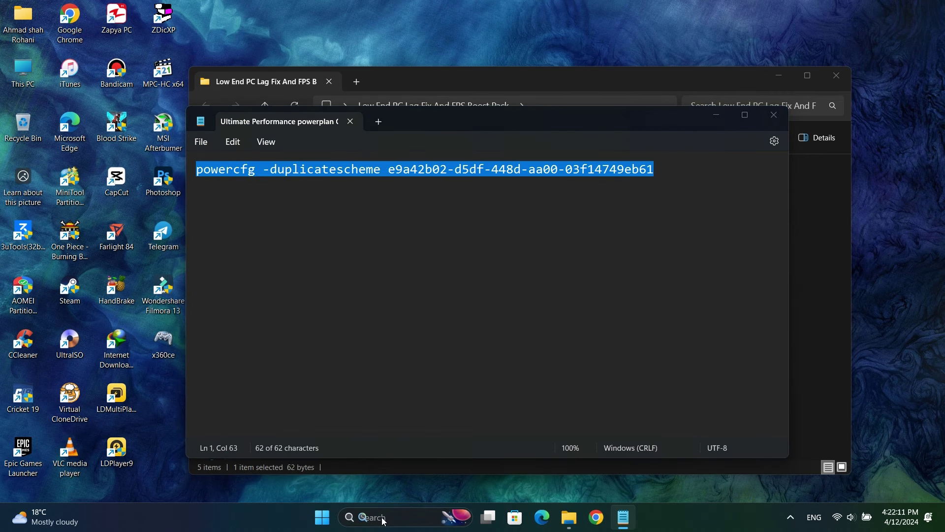
{"action": "type", "text": "cmd"}
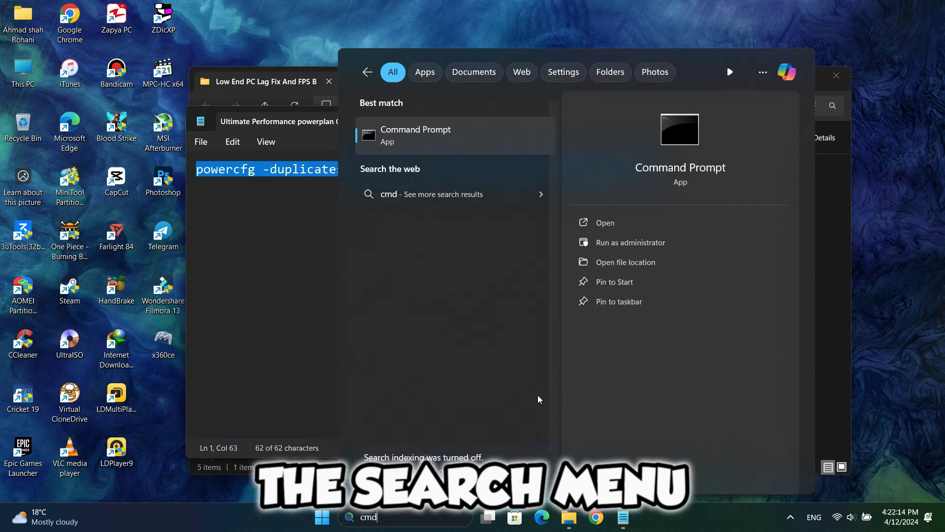
Run the pasted powercfg duplicate command in an administrator Command Prompt, then close it.
{"action": "left_click", "coordinate": [612, 249]}
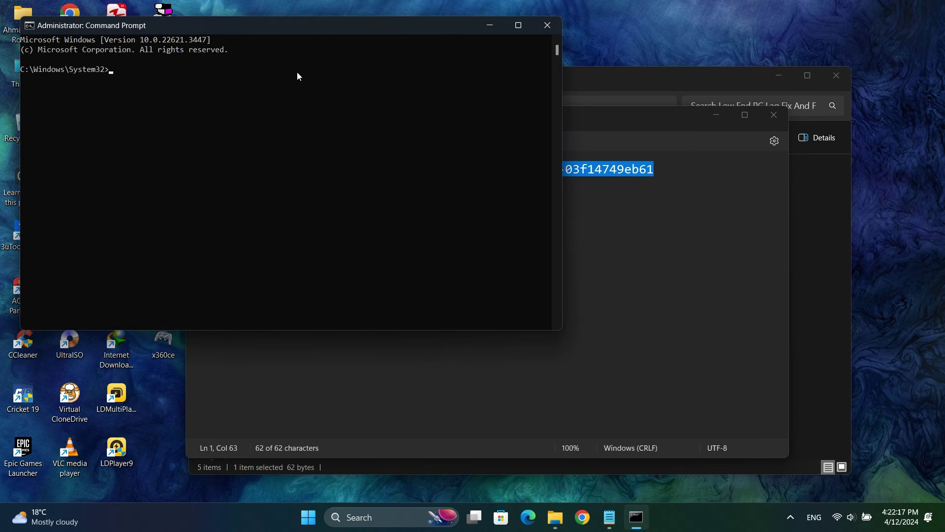
{"action": "left_click_drag", "start_coordinate": [293, 28], "coordinate": [486, 124]}
{"action": "right_click", "coordinate": [326, 169]}
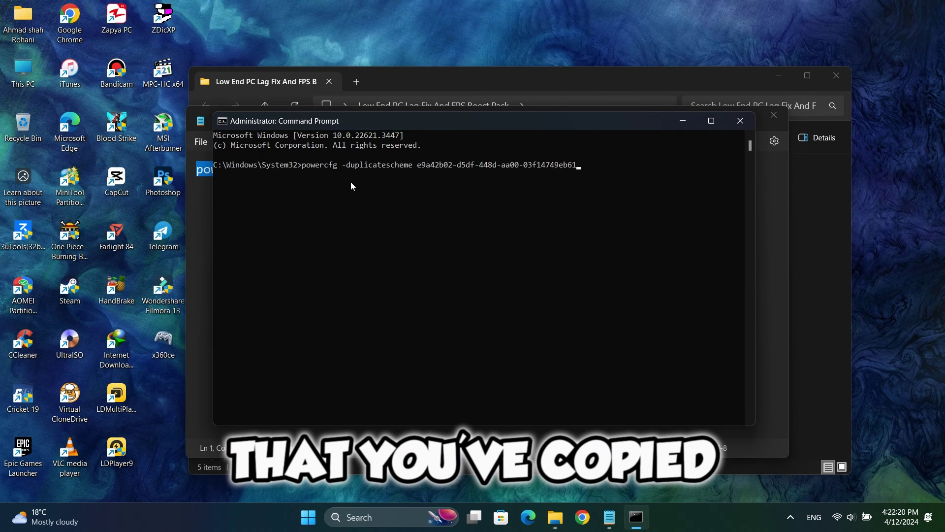
{"action": "key", "text": "Return"}
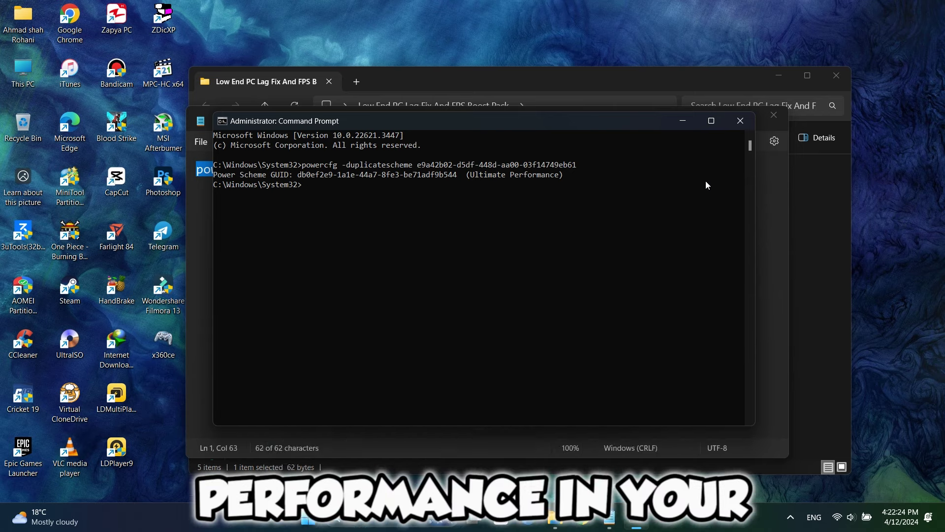
{"action": "left_click", "coordinate": [740, 120]}
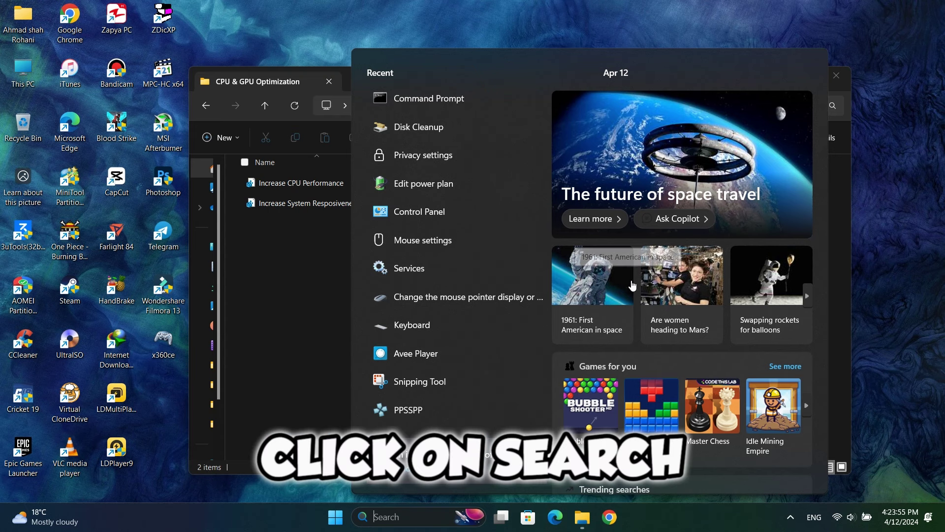
Switch the active power plan from Balanced to Ultimate Performance.
{"action": "left_click", "coordinate": [423, 183]}
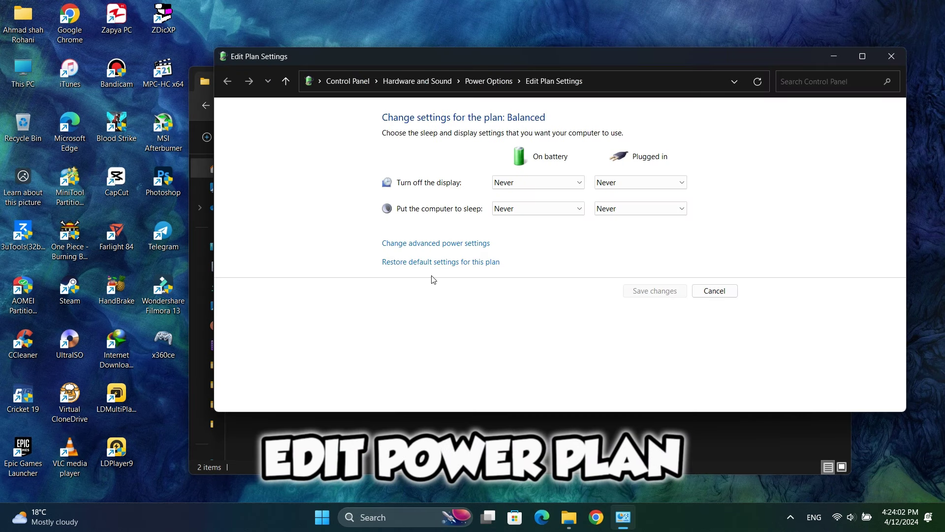
{"action": "left_click", "coordinate": [470, 81]}
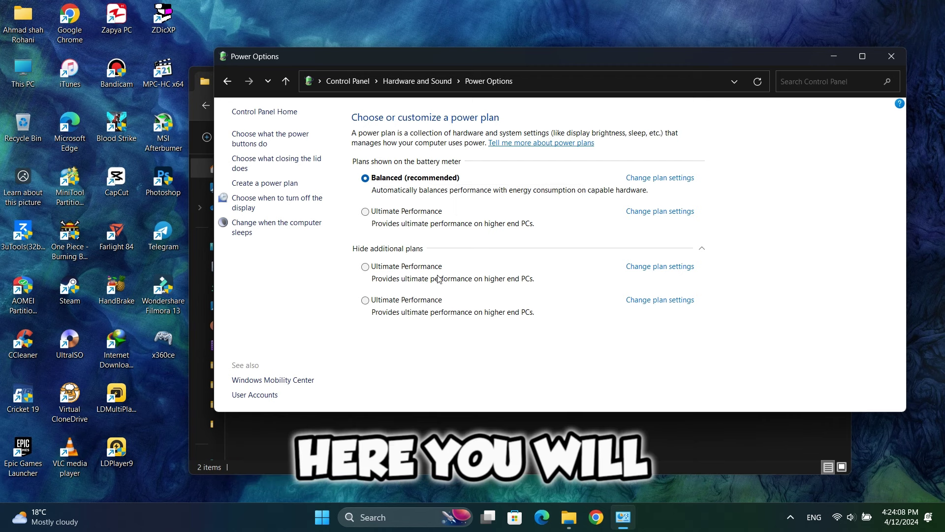
{"action": "left_click", "coordinate": [365, 211]}
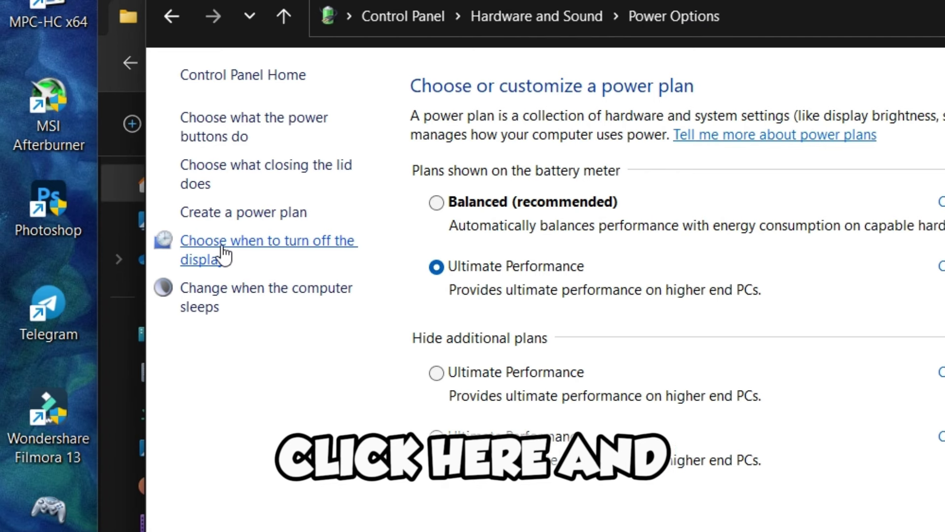
Set display-off and sleep timeouts to Never, both on battery and plugged in.
{"action": "left_click", "coordinate": [252, 202]}
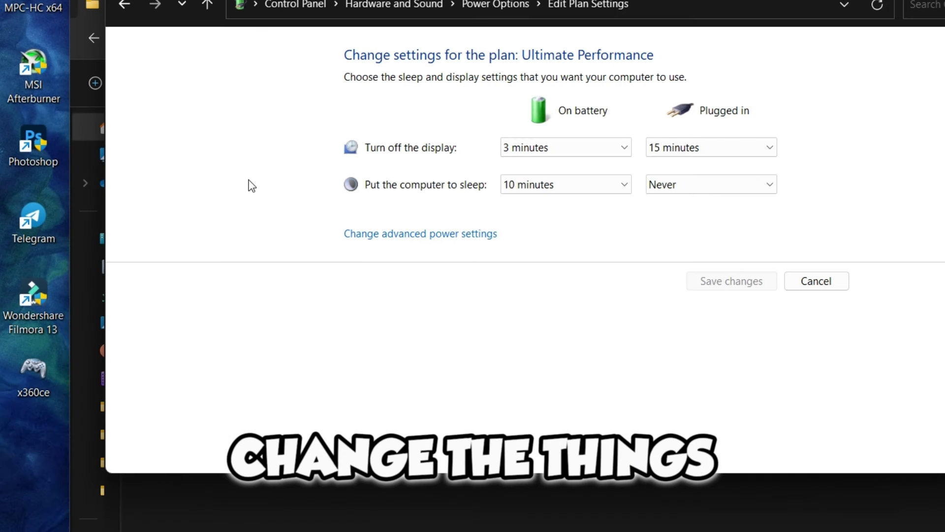
{"action": "left_click", "coordinate": [736, 212]}
{"action": "left_click", "coordinate": [515, 375]}
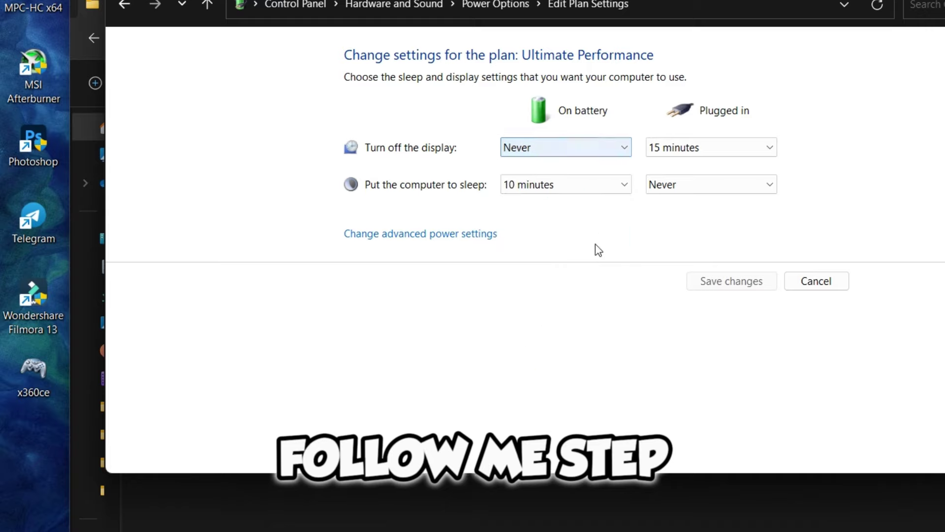
{"action": "left_click", "coordinate": [590, 184]}
{"action": "left_click", "coordinate": [522, 412]}
{"action": "left_click", "coordinate": [728, 184]}
{"action": "left_click", "coordinate": [688, 148]}
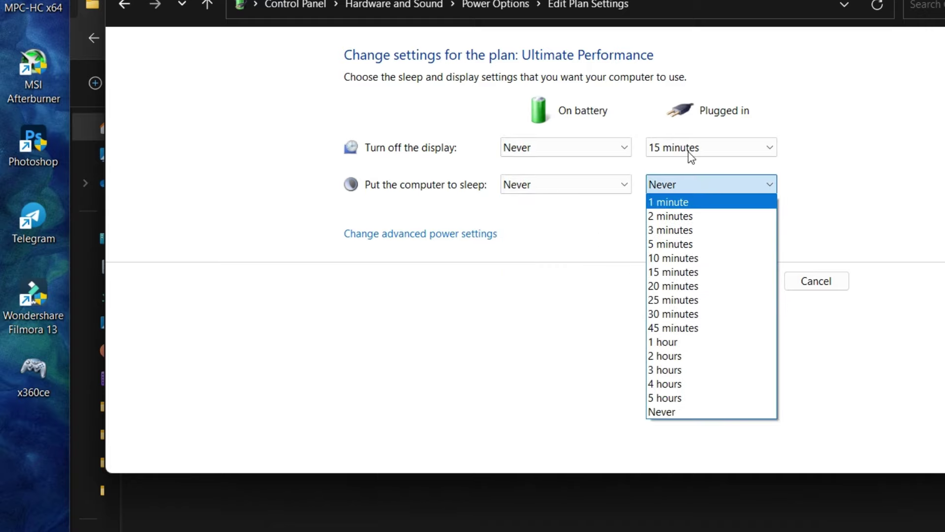
{"action": "left_click", "coordinate": [669, 374]}
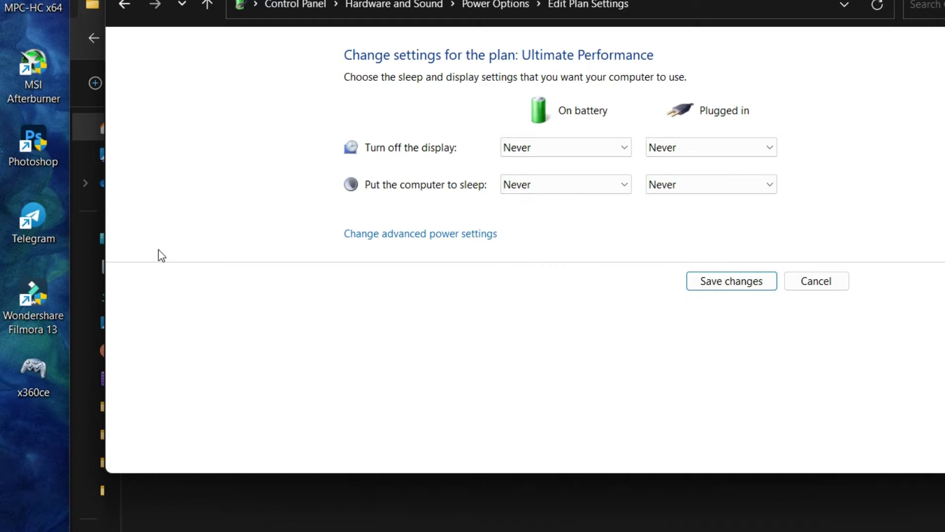
In advanced power settings, turn PCI Express Link State Power Management Off on battery.
{"action": "left_click", "coordinate": [372, 239]}
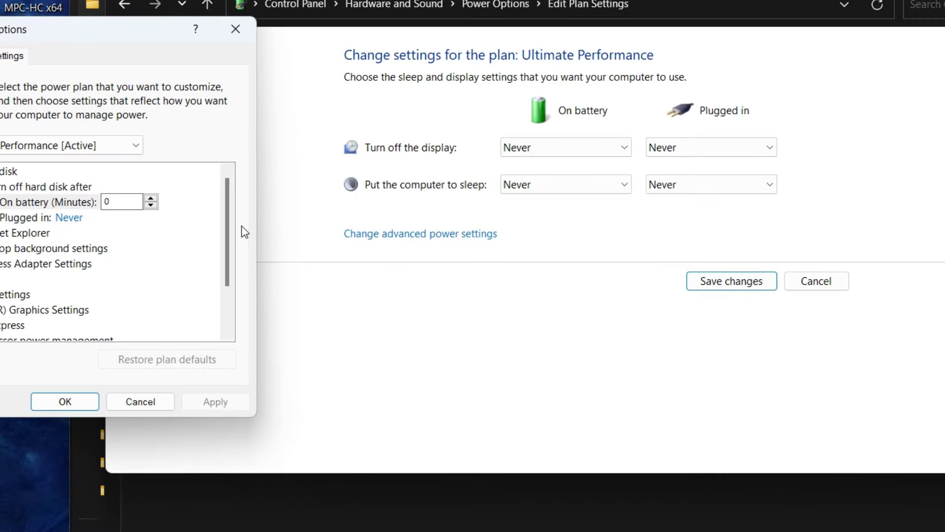
{"action": "left_click_drag", "start_coordinate": [71, 43], "coordinate": [428, 92]}
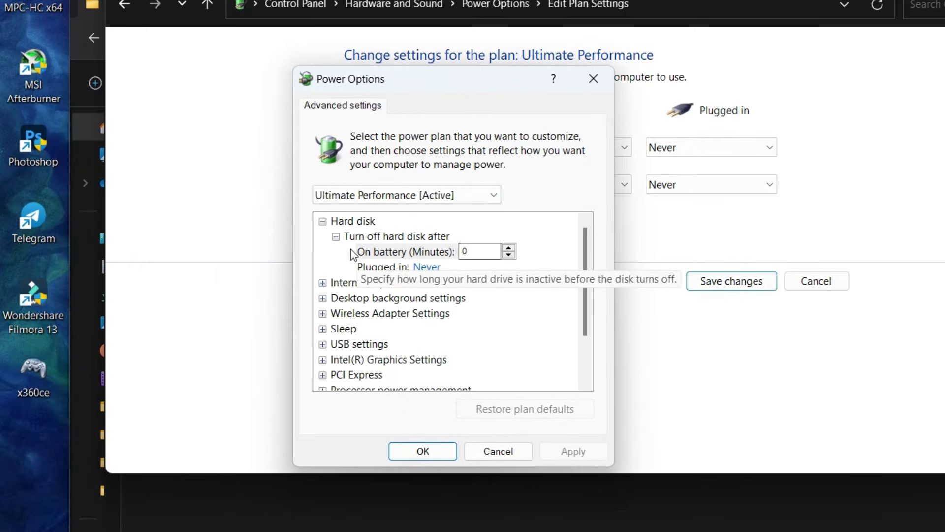
{"action": "left_click", "coordinate": [322, 221]}
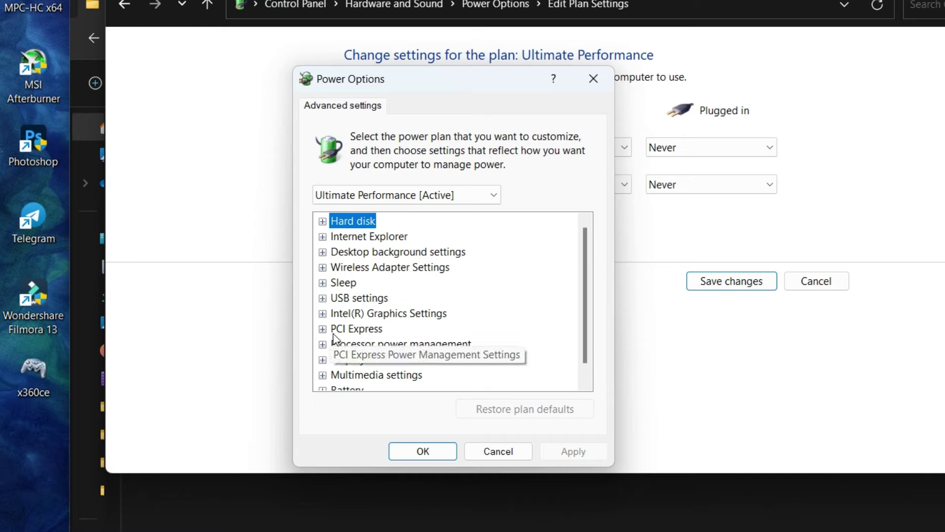
{"action": "left_click", "coordinate": [323, 329]}
{"action": "scroll", "coordinate": [330, 325], "scroll_direction": "down", "scroll_amount": 1}
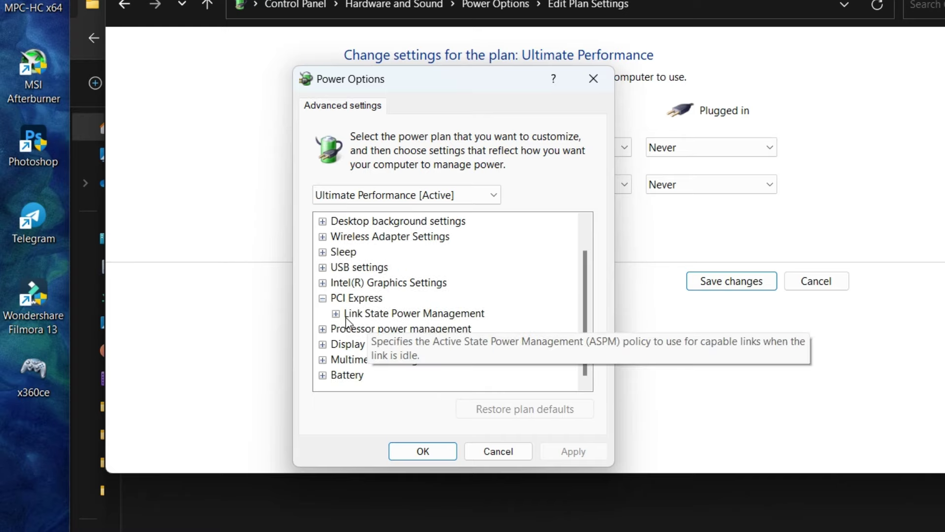
{"action": "left_click", "coordinate": [335, 315]}
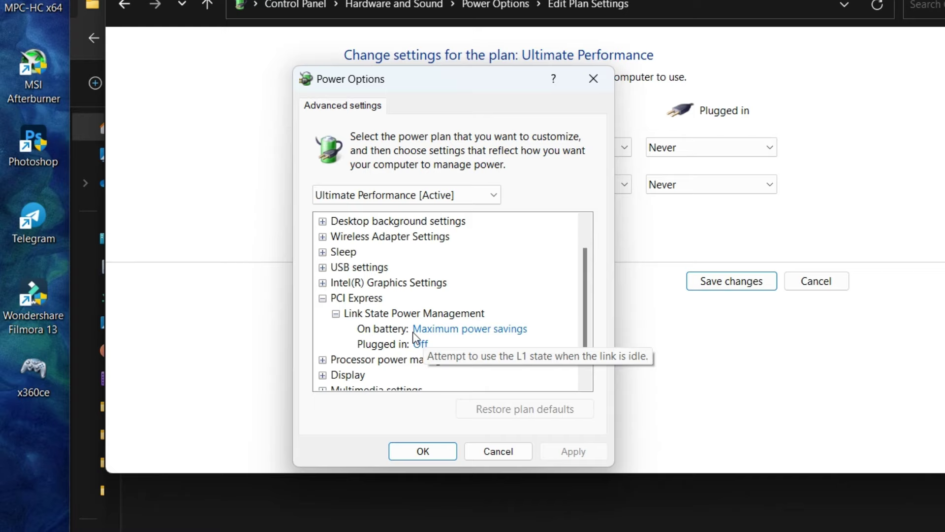
{"action": "left_click", "coordinate": [458, 330]}
{"action": "left_click", "coordinate": [483, 329]}
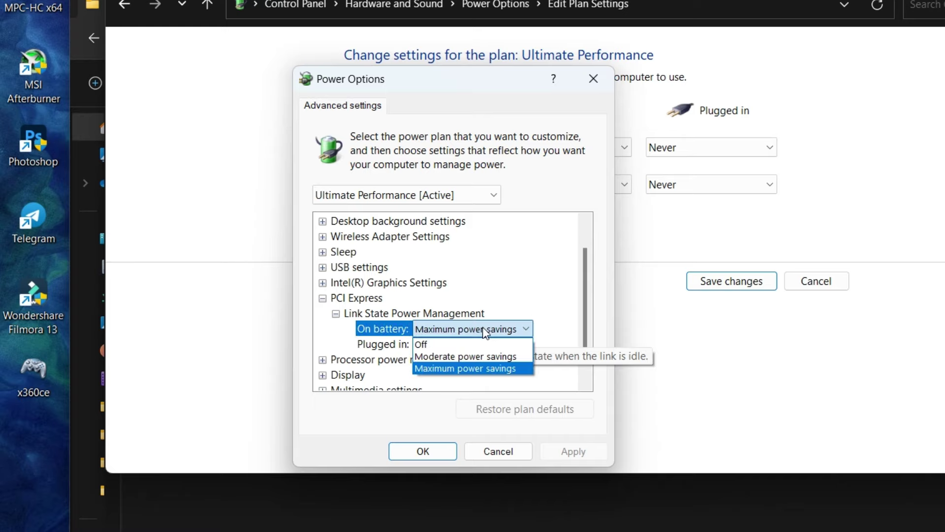
{"action": "left_click", "coordinate": [420, 344]}
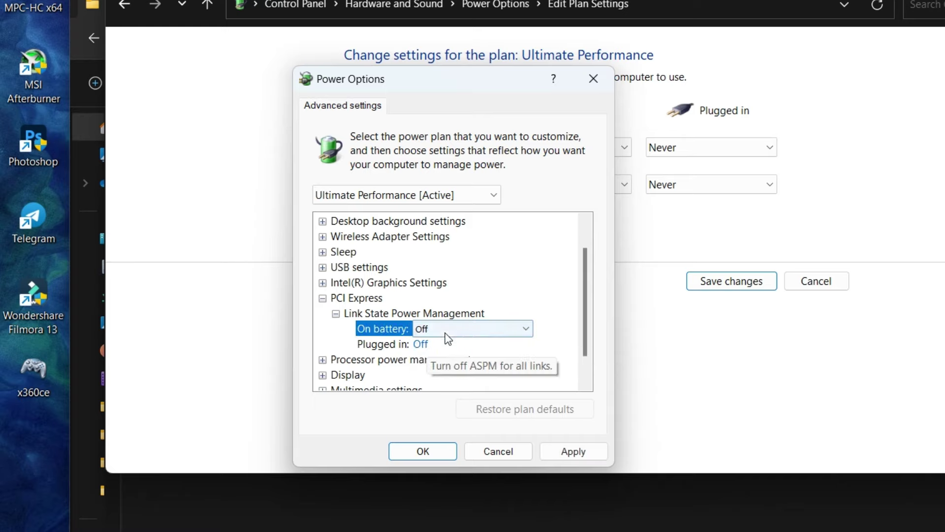
{"action": "left_click", "coordinate": [322, 298]}
Set the on-battery minimum processor state to 100% and save the settings.
{"action": "left_click", "coordinate": [322, 333]}
{"action": "scroll", "coordinate": [433, 327], "scroll_direction": "down", "scroll_amount": 1}
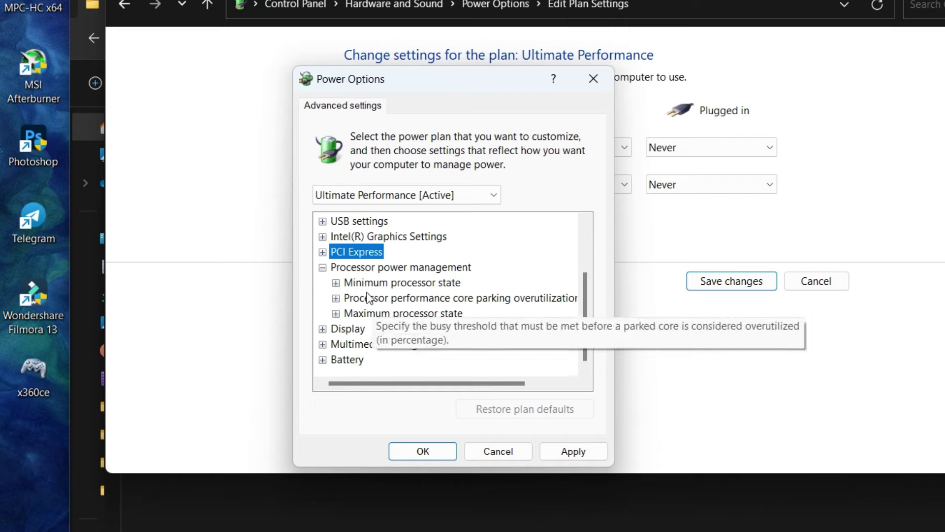
{"action": "left_click", "coordinate": [336, 283]}
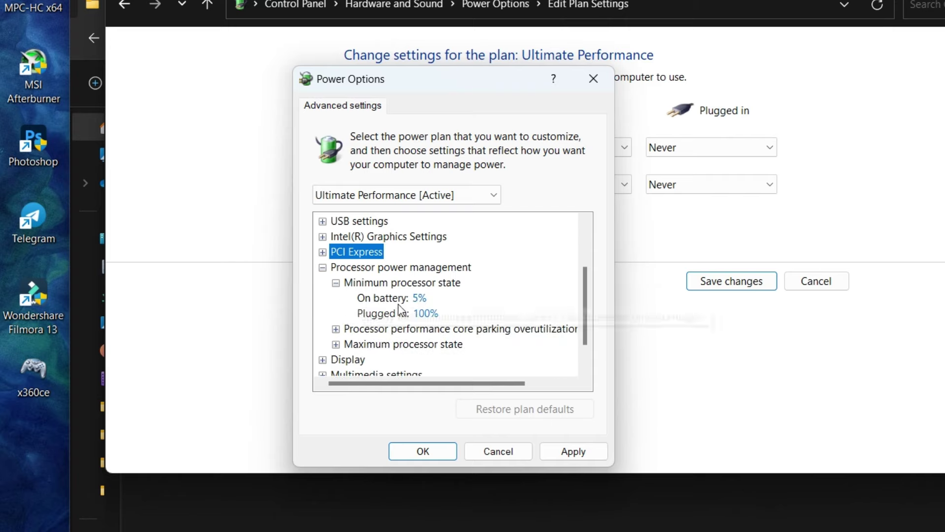
{"action": "left_click", "coordinate": [443, 297]}
{"action": "type", "text": "1"}
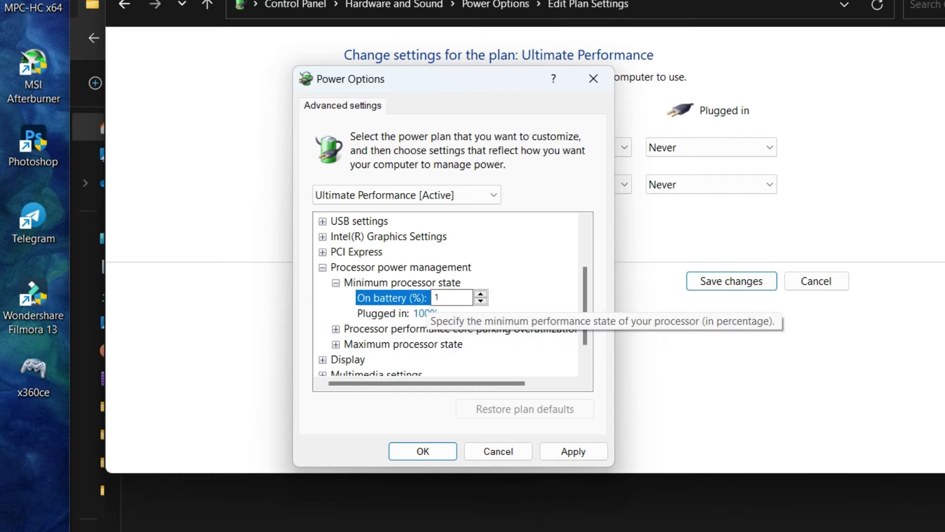
{"action": "type", "text": "00"}
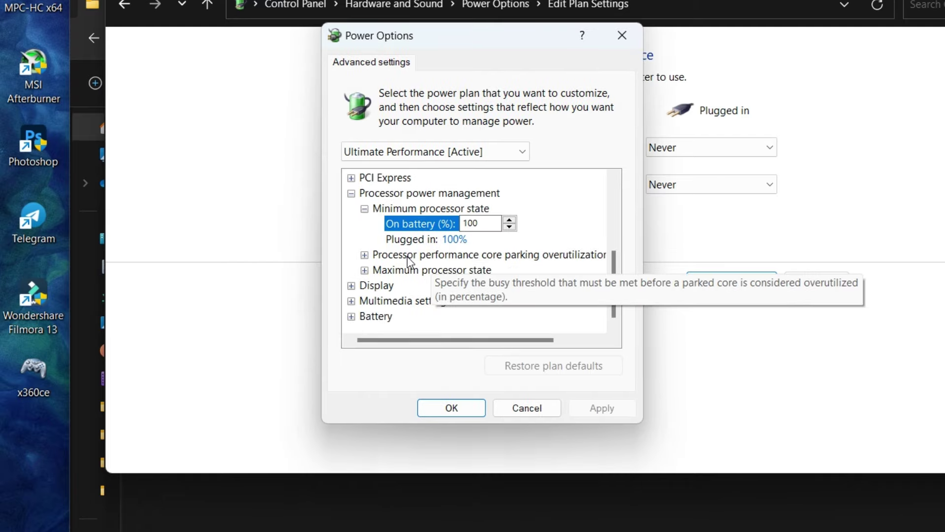
{"action": "left_click", "coordinate": [414, 239]}
{"action": "left_click", "coordinate": [421, 223]}
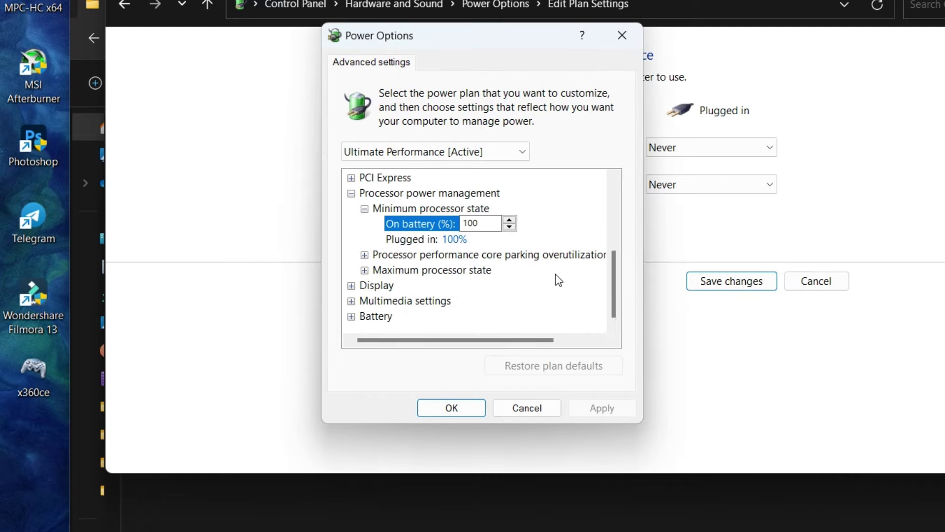
{"action": "scroll", "coordinate": [392, 291], "scroll_direction": "up", "scroll_amount": 1}
{"action": "scroll", "coordinate": [392, 291], "scroll_direction": "down", "scroll_amount": 1}
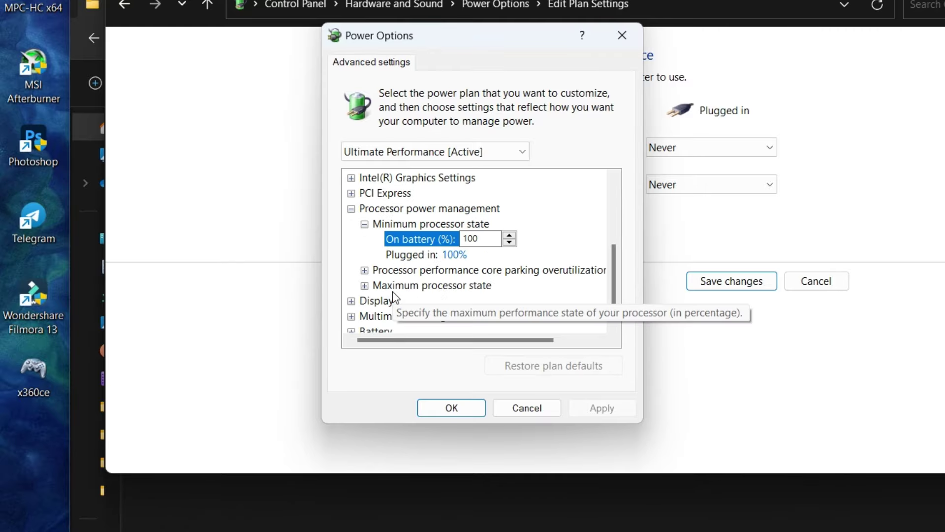
{"action": "scroll", "coordinate": [434, 280], "scroll_direction": "up", "scroll_amount": 5}
{"action": "scroll", "coordinate": [433, 279], "scroll_direction": "down", "scroll_amount": 6}
{"action": "key", "text": "Left"}
{"action": "key", "text": "Left"}
{"action": "key", "text": "Left"}
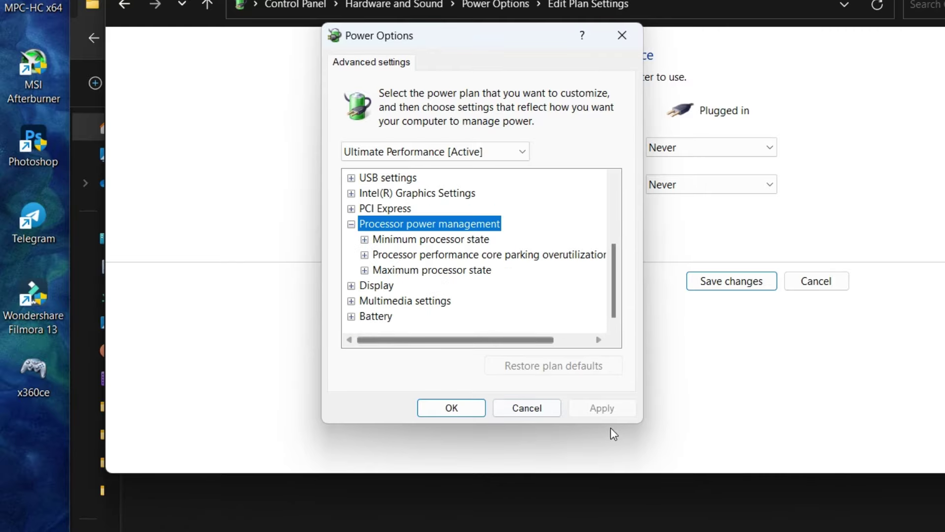
{"action": "left_click", "coordinate": [451, 408]}
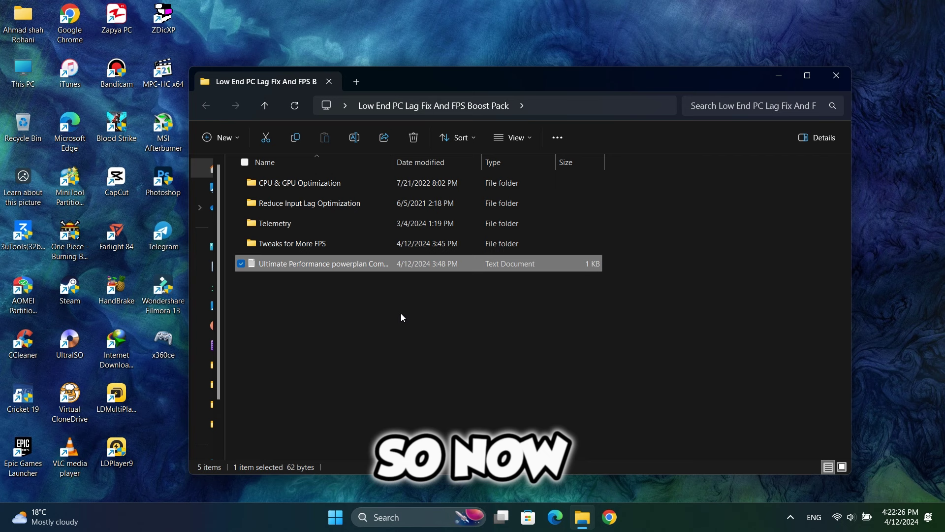
Open the Telemetry folder and select the OOSU10 application beside Constructor.json and Localization.json.
{"action": "left_click", "coordinate": [402, 318]}
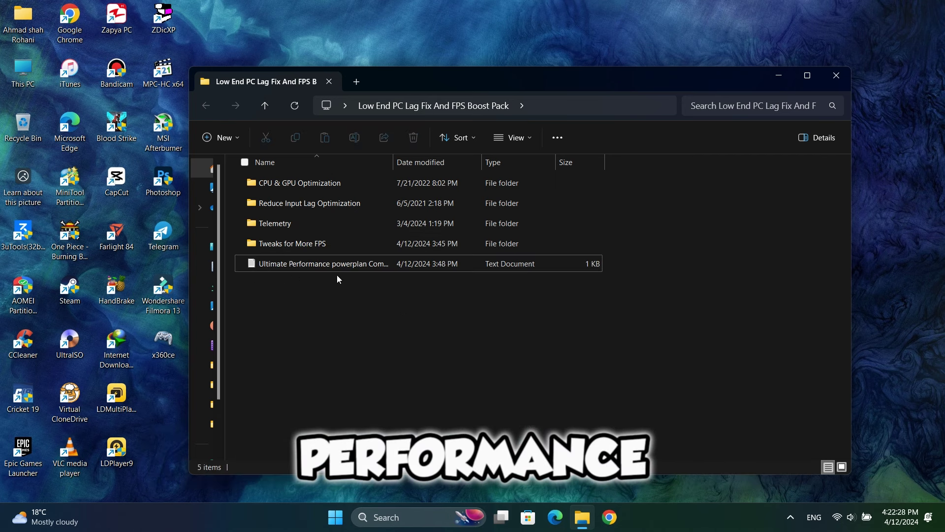
{"action": "double_click", "coordinate": [280, 223]}
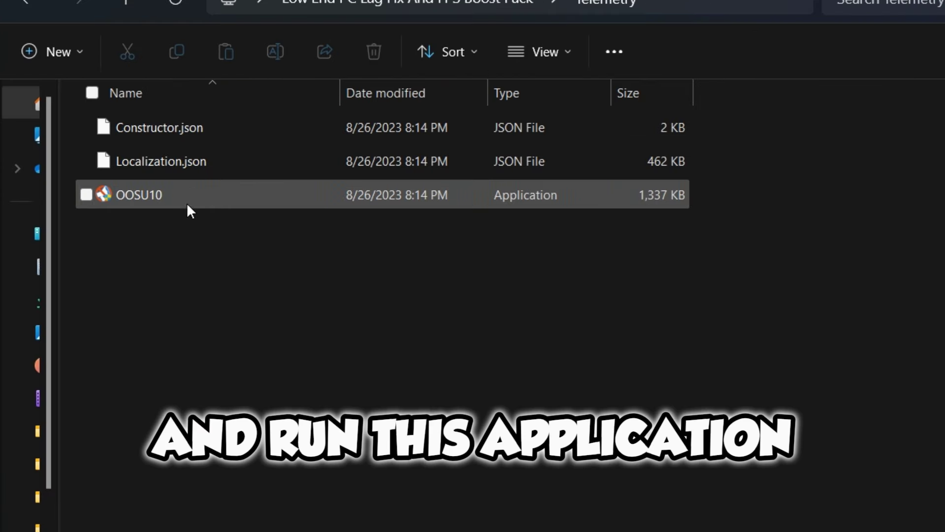
{"action": "left_click", "coordinate": [140, 194]}
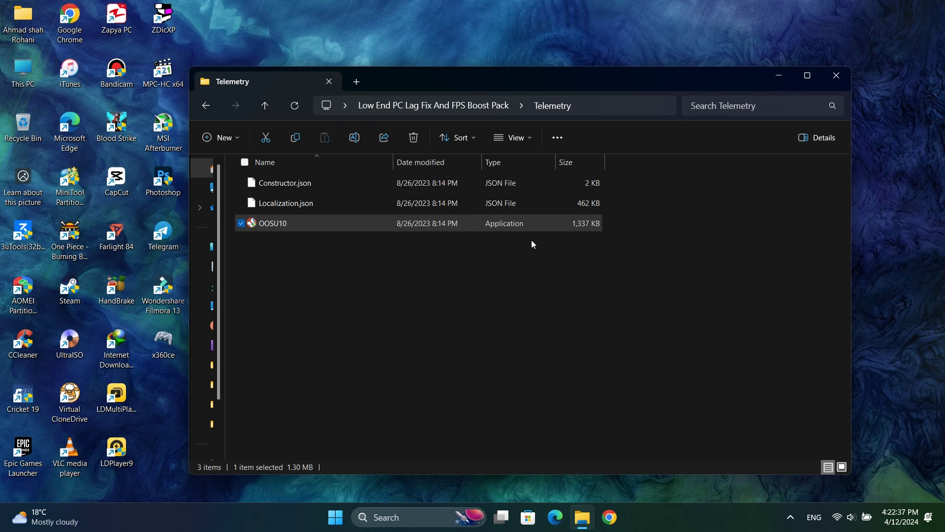
Launch O&O ShutUp10 as administrator, review its Privacy settings list, and show the Actions menu.
{"action": "key", "text": "Return"}
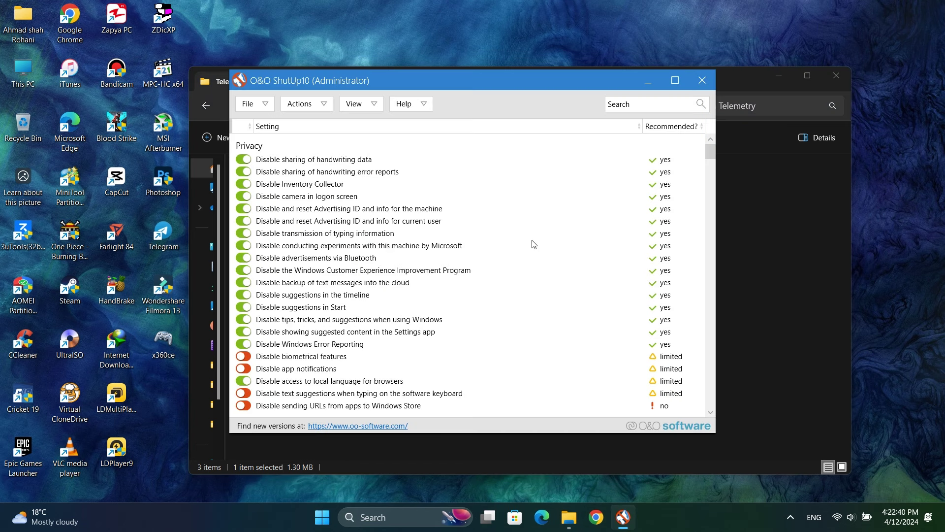
{"action": "left_click_drag", "start_coordinate": [454, 76], "coordinate": [535, 77]}
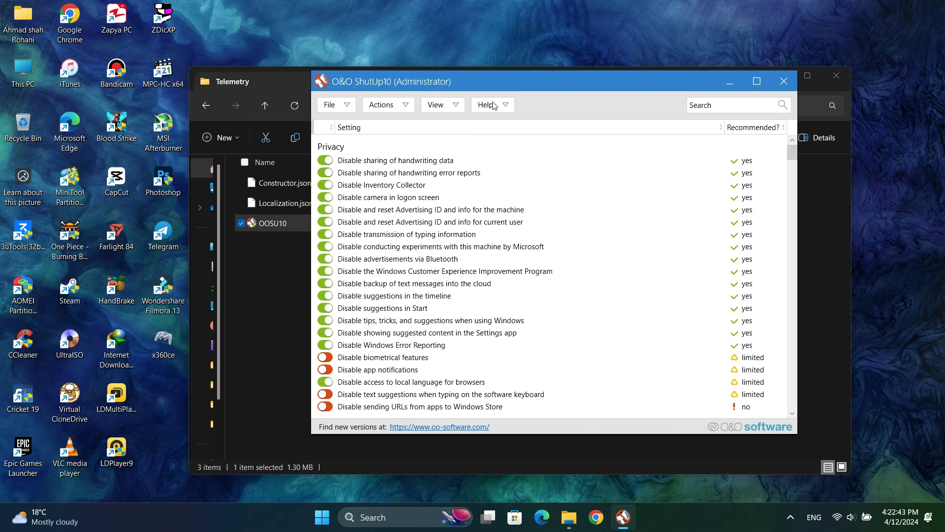
{"action": "scroll", "coordinate": [354, 259], "scroll_direction": "down", "scroll_amount": 4}
{"action": "scroll", "coordinate": [359, 266], "scroll_direction": "down", "scroll_amount": 1}
{"action": "scroll", "coordinate": [364, 271], "scroll_direction": "up", "scroll_amount": 5}
{"action": "scroll", "coordinate": [376, 285], "scroll_direction": "down", "scroll_amount": 4}
{"action": "scroll", "coordinate": [376, 285], "scroll_direction": "down", "scroll_amount": 2}
{"action": "scroll", "coordinate": [376, 285], "scroll_direction": "up", "scroll_amount": 5}
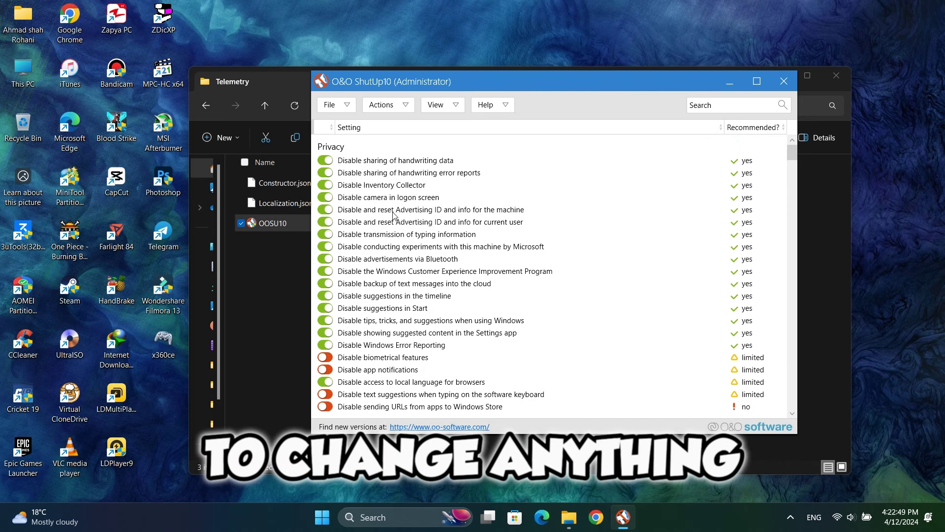
{"action": "left_click", "coordinate": [384, 105]}
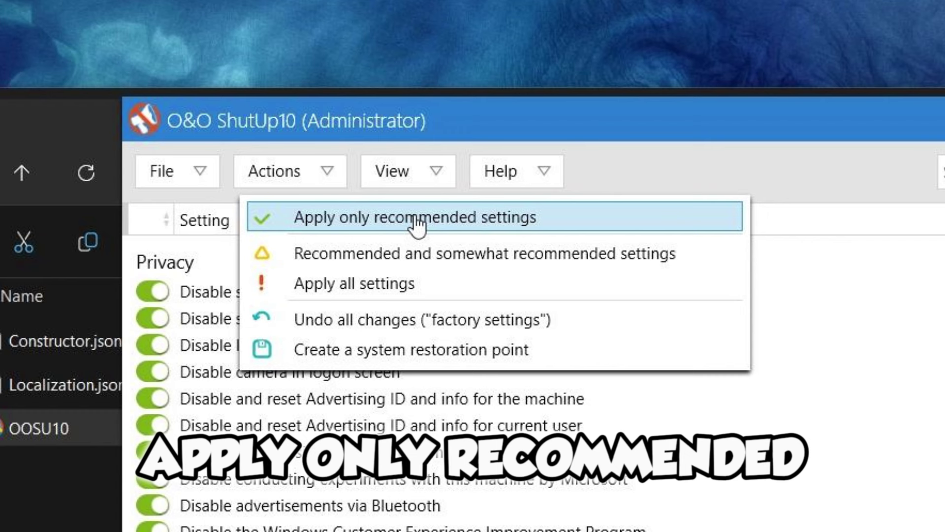
Apply only the recommended settings, accept creating a system restore point, and start closing ShutUp10.
{"action": "left_click", "coordinate": [418, 221]}
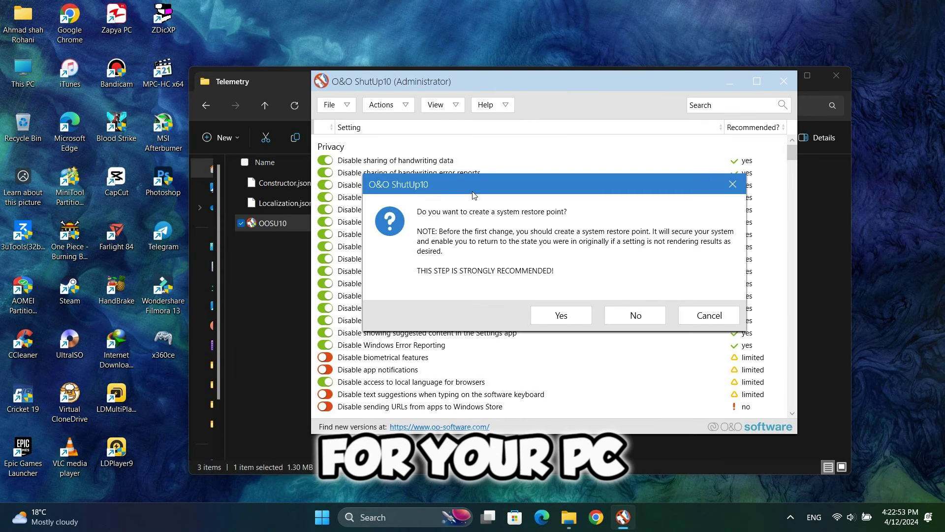
{"action": "left_click_drag", "start_coordinate": [492, 184], "coordinate": [433, 181]}
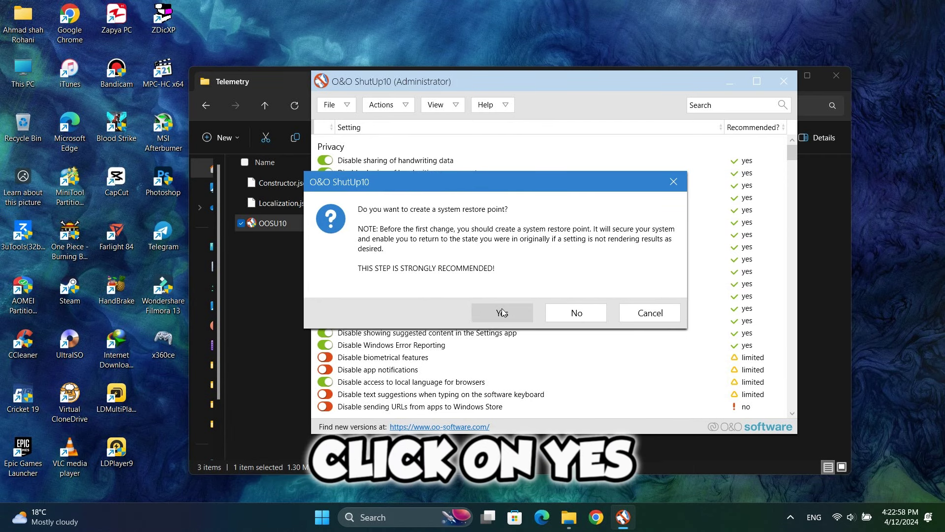
{"action": "left_click", "coordinate": [528, 309]}
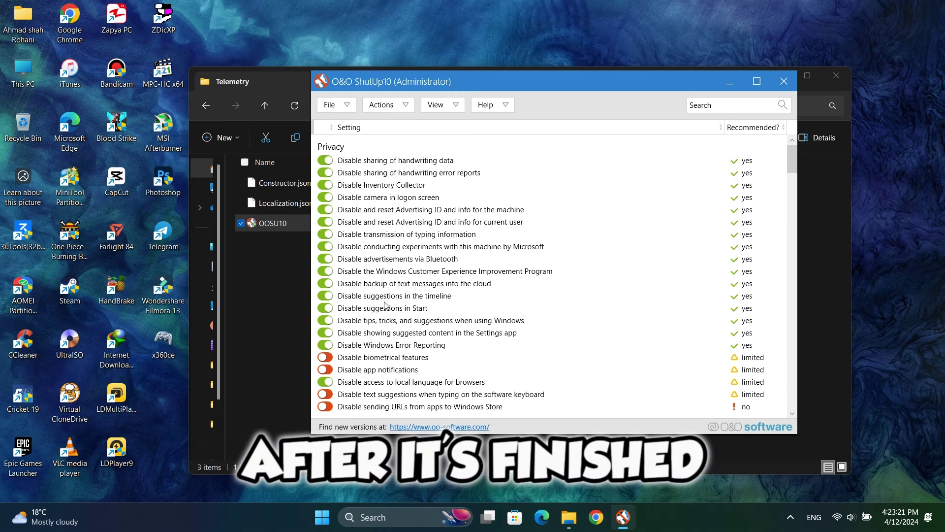
{"action": "left_click", "coordinate": [784, 81]}
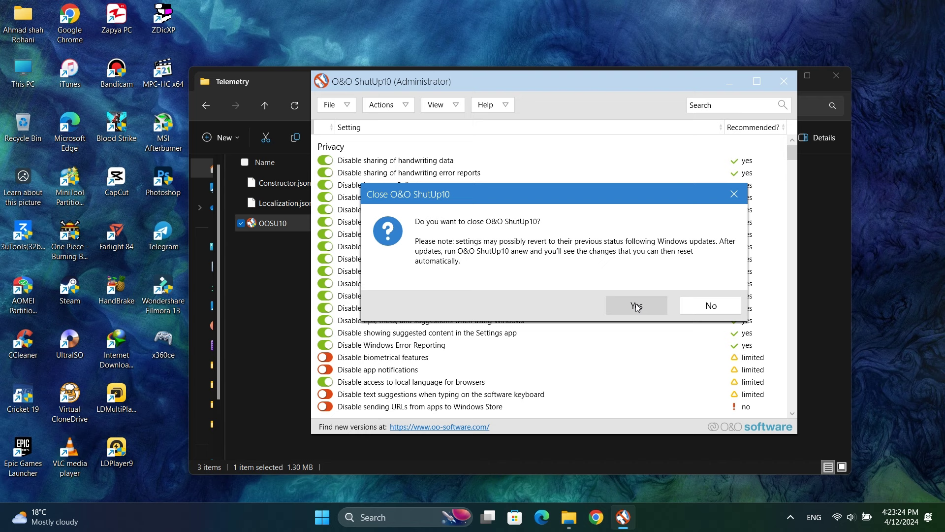
Confirm closing ShutUp10 and merge the Increase CPU Performance registry file from CPU & GPU Optimization.
{"action": "left_click", "coordinate": [742, 330]}
{"action": "left_click", "coordinate": [419, 106]}
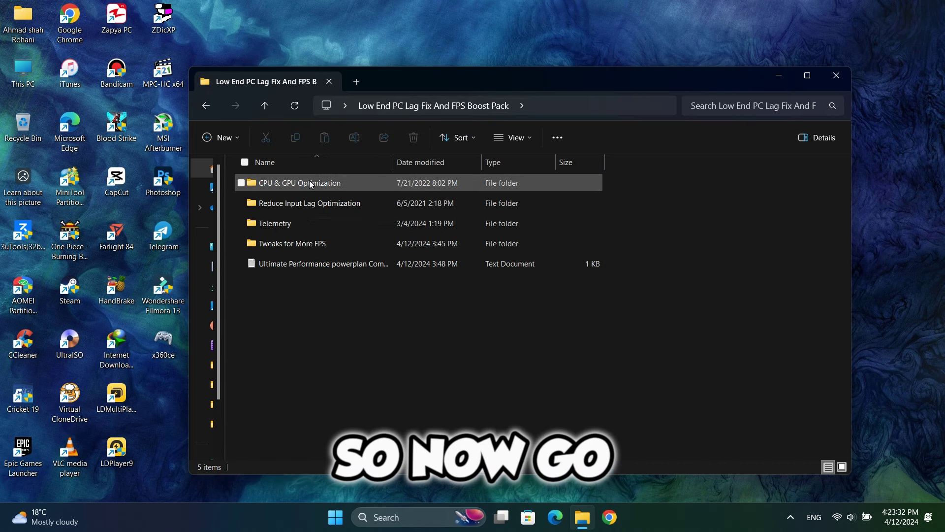
{"action": "double_click", "coordinate": [311, 183]}
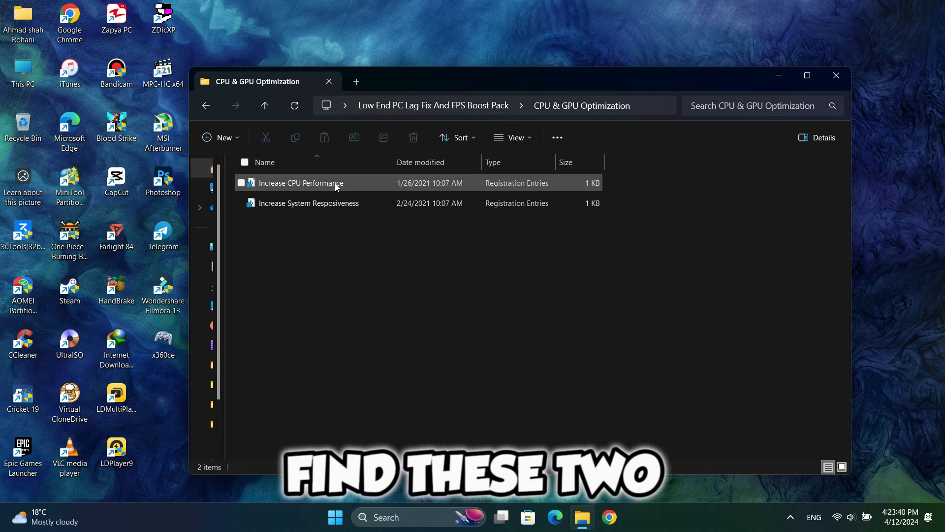
{"action": "double_click", "coordinate": [337, 184]}
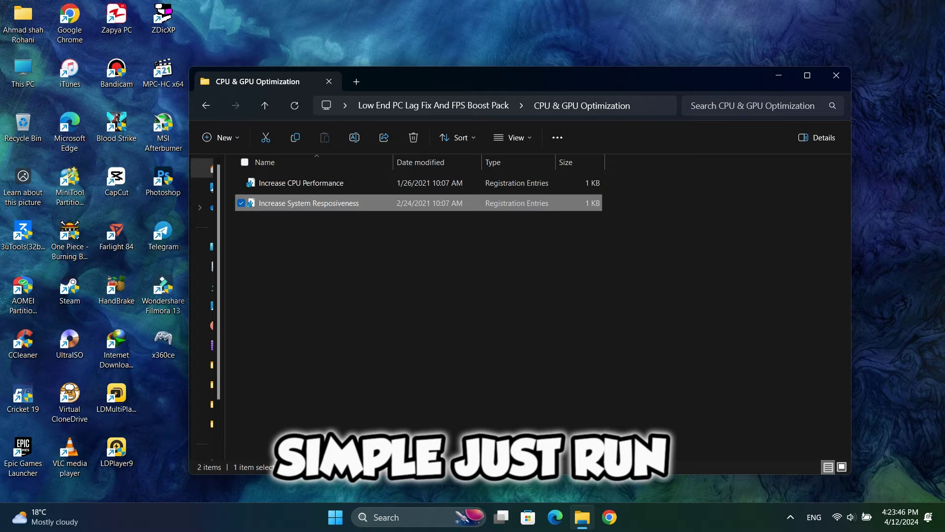
{"action": "left_click", "coordinate": [531, 281]}
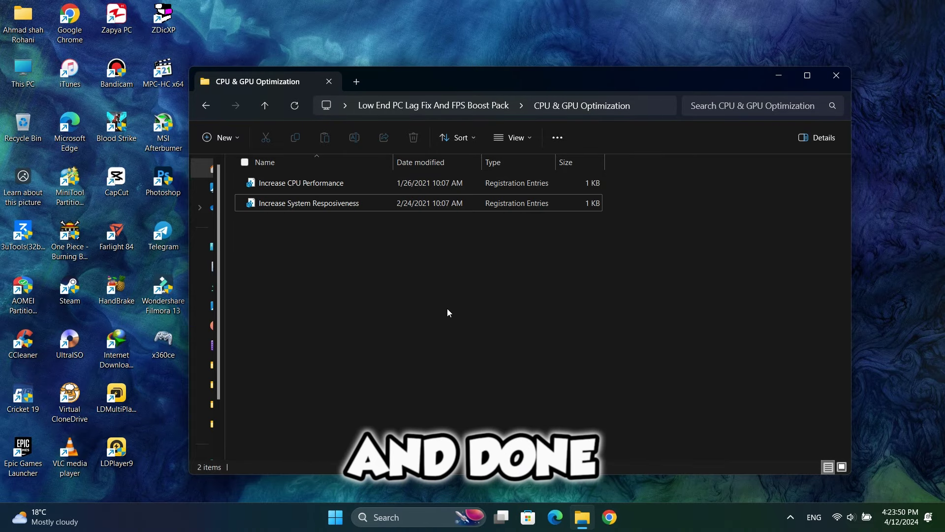
Merge the KeyBoard Optimization tweak from the Reduce Input Lag Optimization folder.
{"action": "key", "text": "alt+Left"}
{"action": "left_click", "coordinate": [332, 205]}
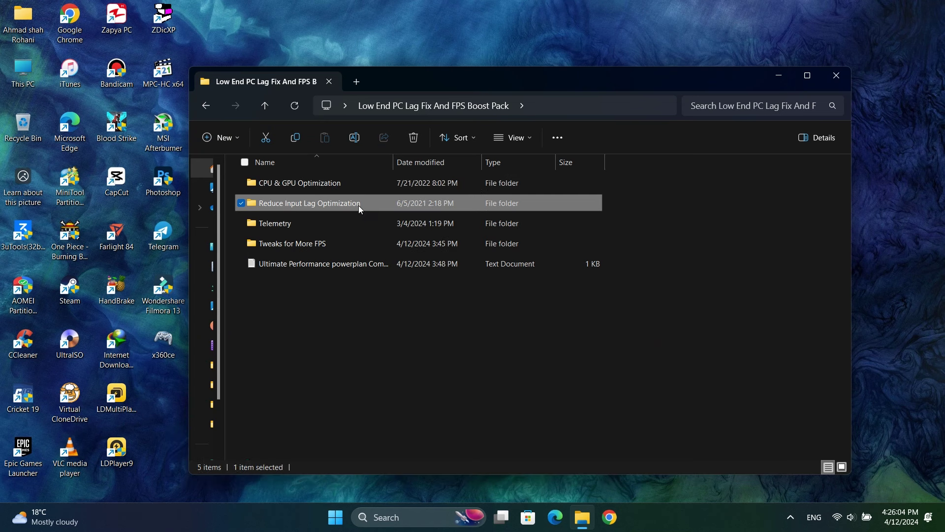
{"action": "double_click", "coordinate": [384, 267]}
{"action": "left_click", "coordinate": [308, 235]}
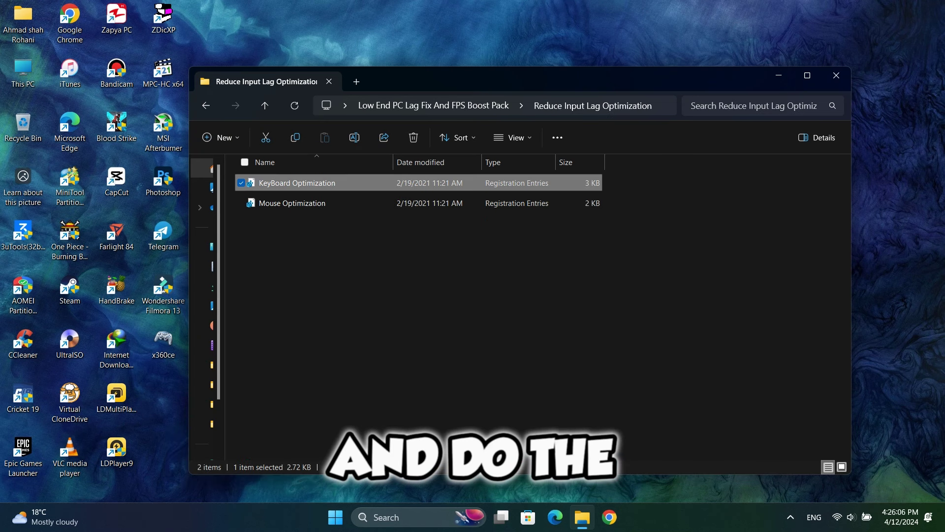
{"action": "double_click", "coordinate": [307, 234]}
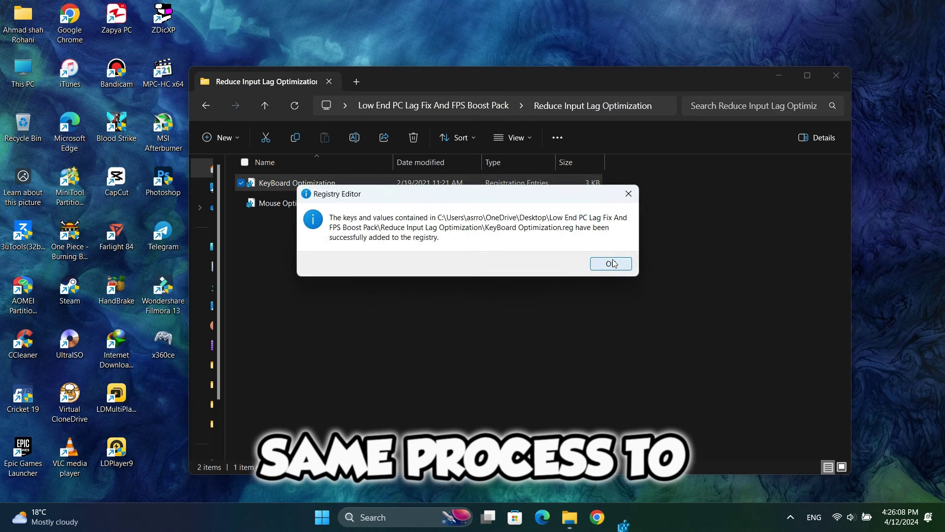
{"action": "left_click", "coordinate": [610, 264]}
{"action": "left_click", "coordinate": [276, 203]}
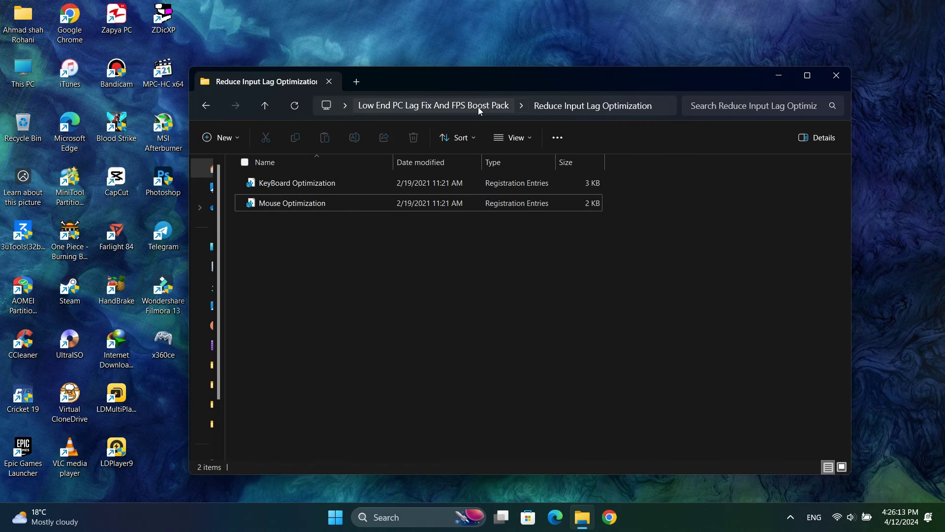
Go to the Tweaks for More FPS folder in the Boost Pack and browse its registry files.
{"action": "left_click", "coordinate": [433, 105]}
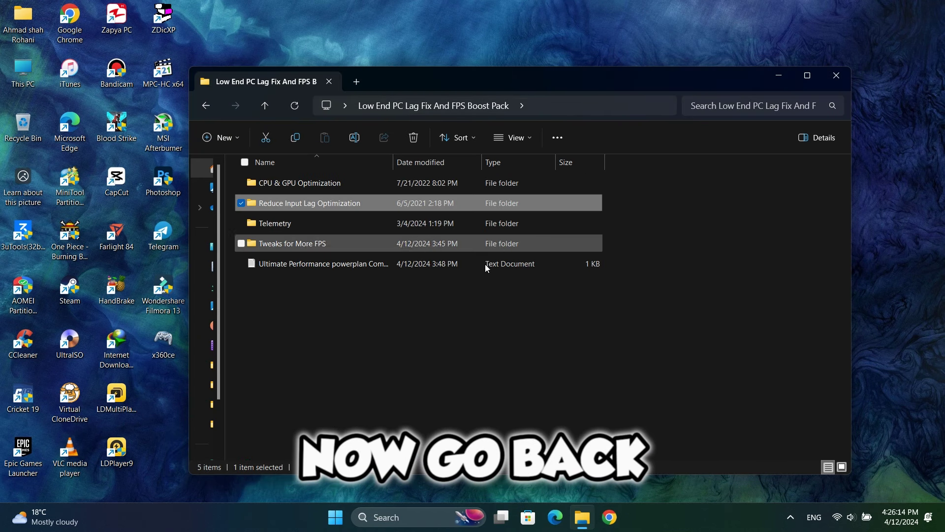
{"action": "left_click", "coordinate": [334, 295]}
{"action": "left_click", "coordinate": [245, 244]}
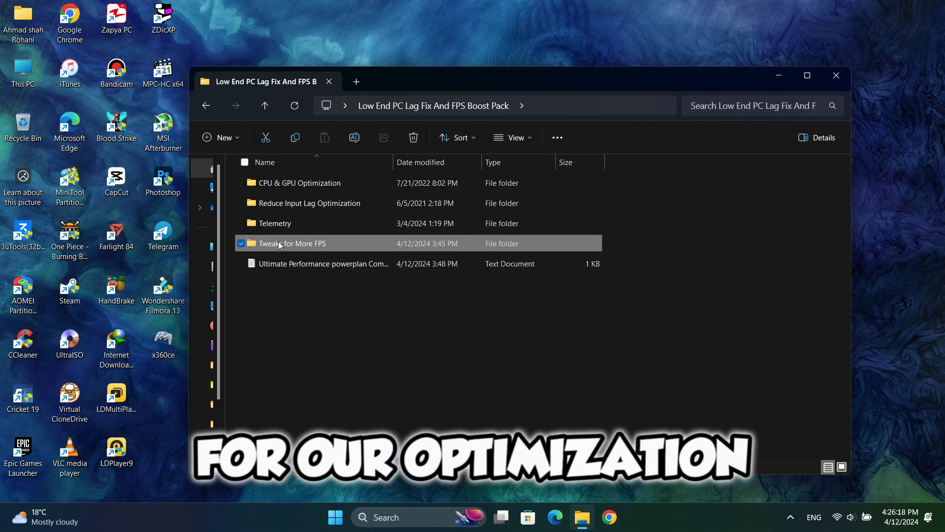
{"action": "double_click", "coordinate": [280, 244]}
{"action": "scroll", "coordinate": [315, 243], "scroll_direction": "down", "scroll_amount": 2}
{"action": "scroll", "coordinate": [325, 248], "scroll_direction": "up", "scroll_amount": 2}
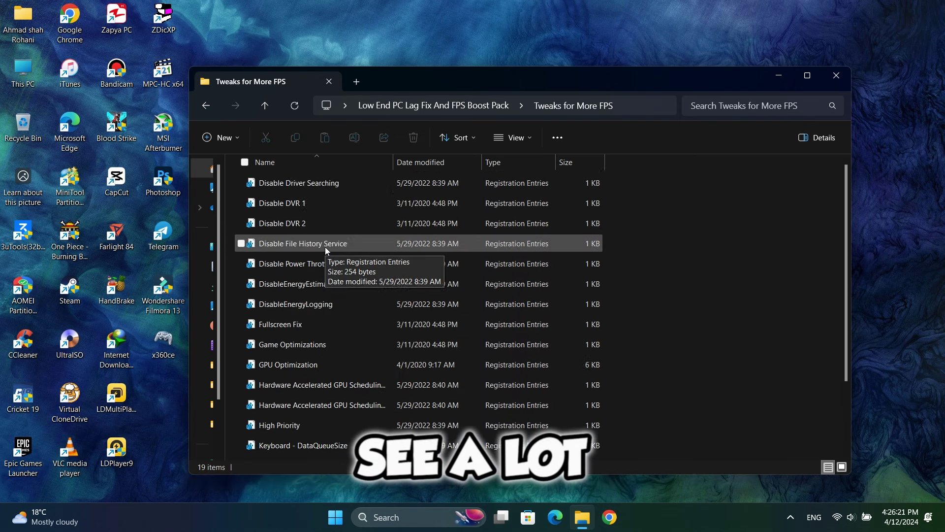
{"action": "scroll", "coordinate": [325, 247], "scroll_direction": "down", "scroll_amount": 2}
{"action": "scroll", "coordinate": [322, 242], "scroll_direction": "up", "scroll_amount": 2}
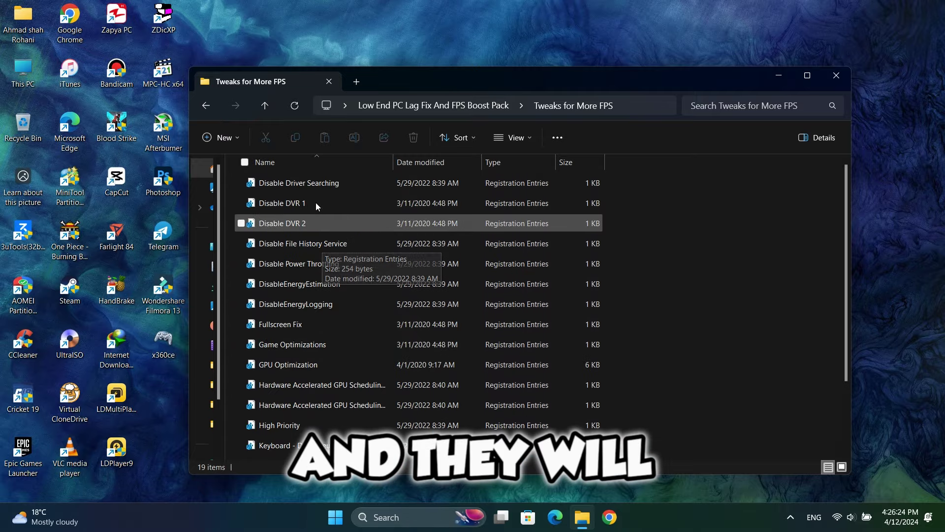
Merge Disable Power Throttling, the next tweak, Low-Med Optimization and XanderBaatzTweaks into the registry.
{"action": "double_click", "coordinate": [299, 263]}
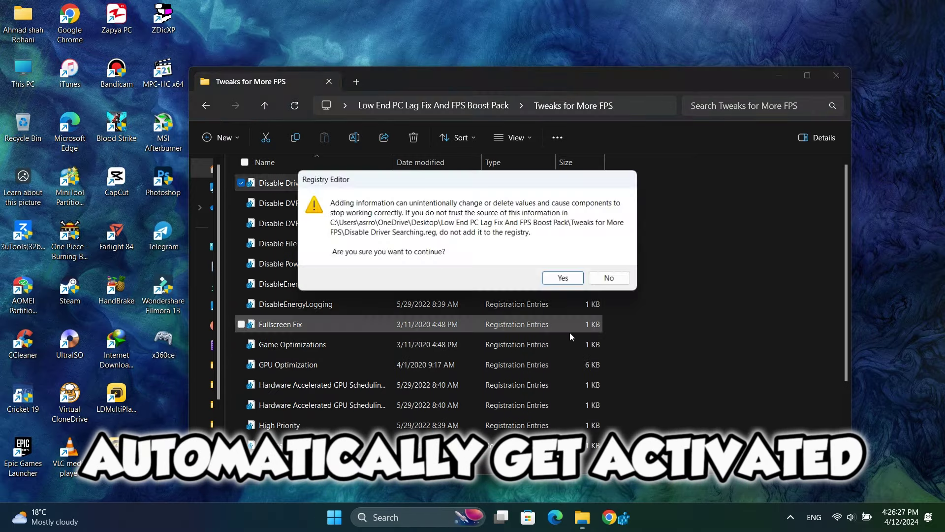
{"action": "left_click", "coordinate": [565, 277]}
{"action": "left_click", "coordinate": [607, 264]}
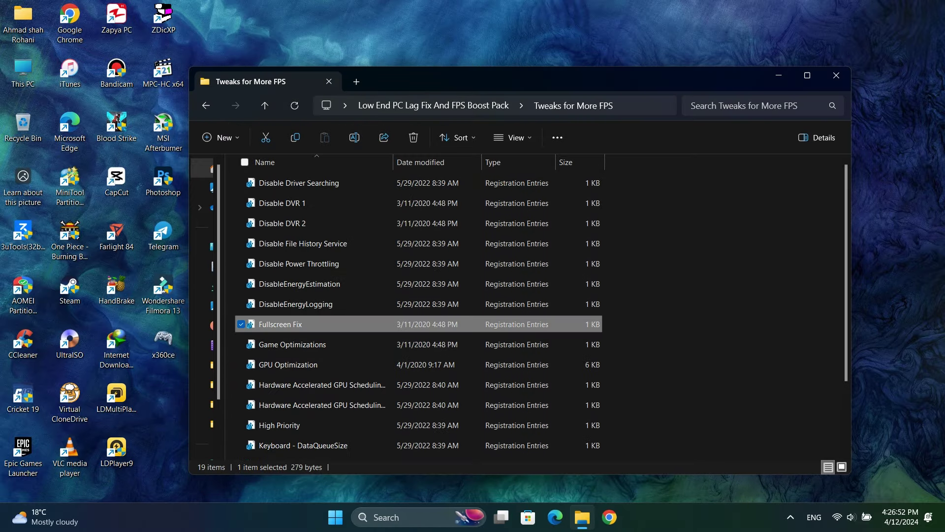
{"action": "double_click", "coordinate": [293, 344]}
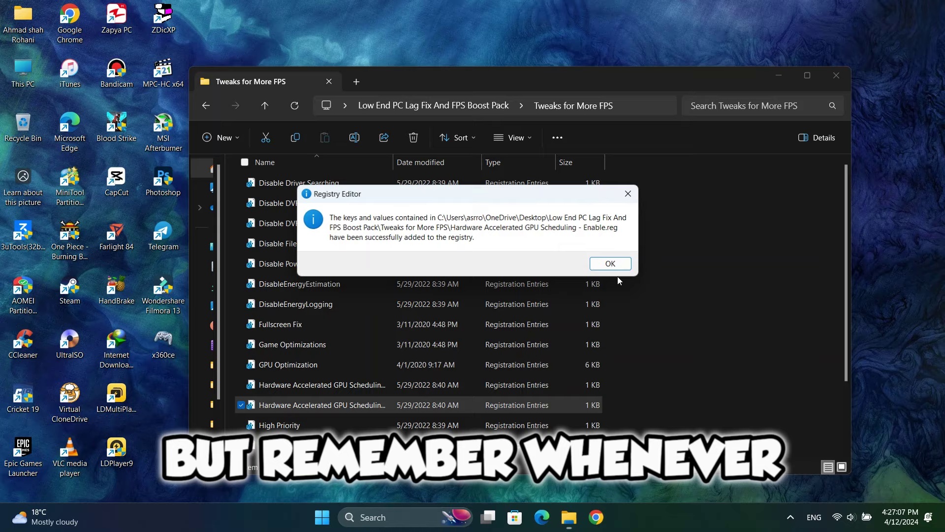
{"action": "left_click", "coordinate": [605, 264]}
{"action": "scroll", "coordinate": [418, 296], "scroll_direction": "down", "scroll_amount": 3}
{"action": "double_click", "coordinate": [389, 371]}
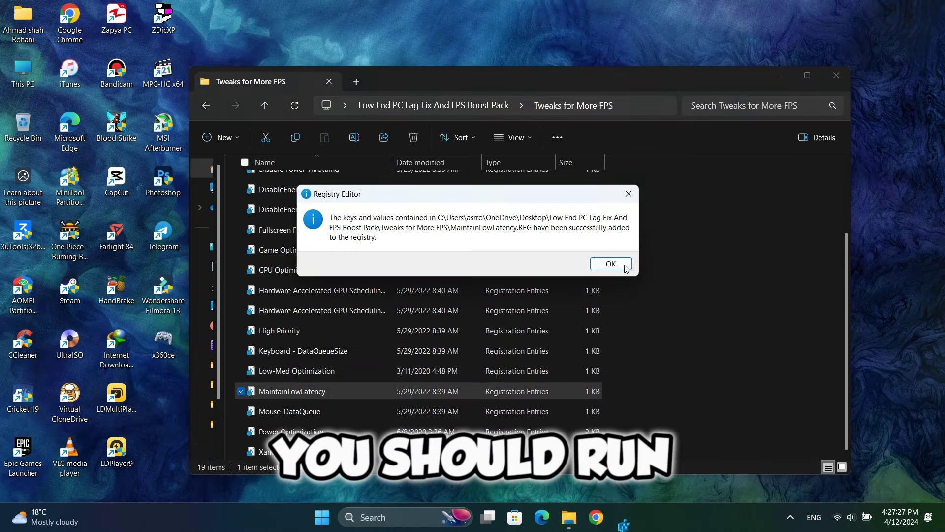
{"action": "left_click", "coordinate": [608, 263]}
{"action": "double_click", "coordinate": [295, 451]}
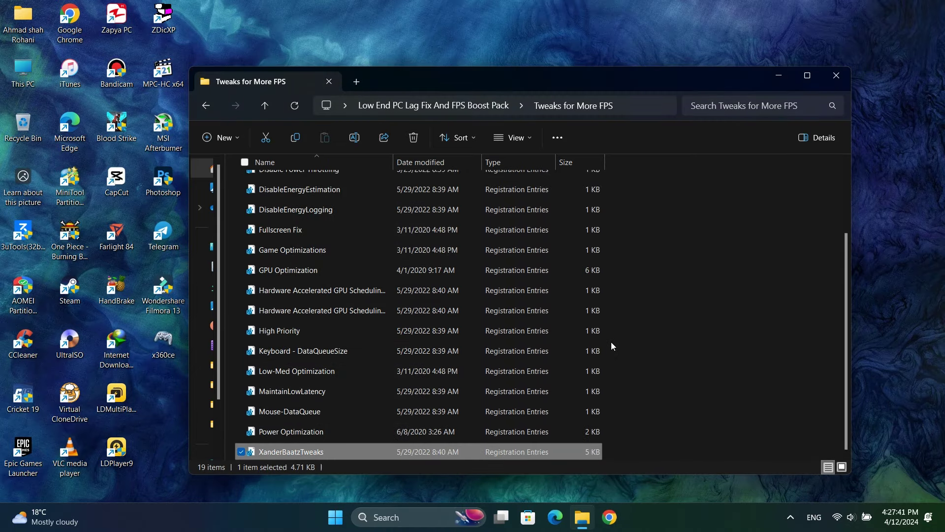
{"action": "scroll", "coordinate": [516, 340], "scroll_direction": "up", "scroll_amount": 3}
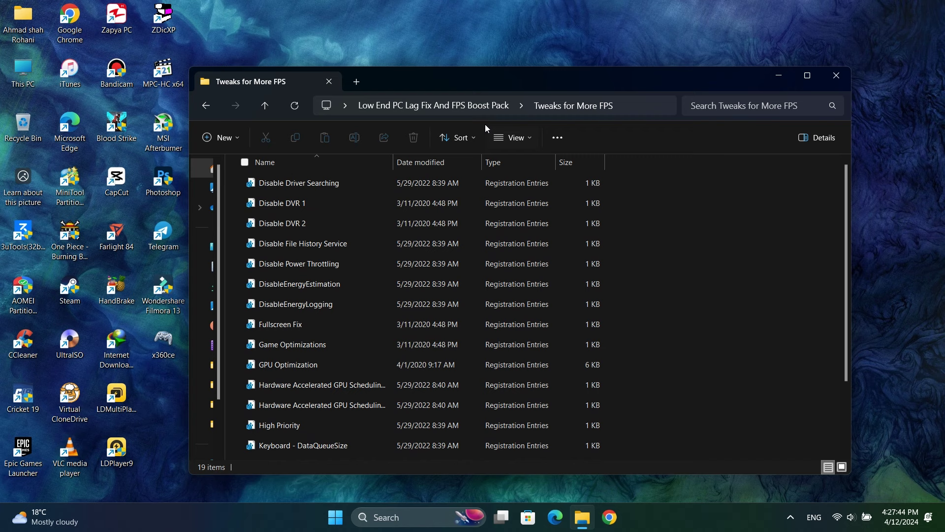
Return to the Boost Pack folder and refresh its view.
{"action": "left_click", "coordinate": [473, 105]}
{"action": "right_click", "coordinate": [462, 345]}
{"action": "left_click", "coordinate": [469, 331]}
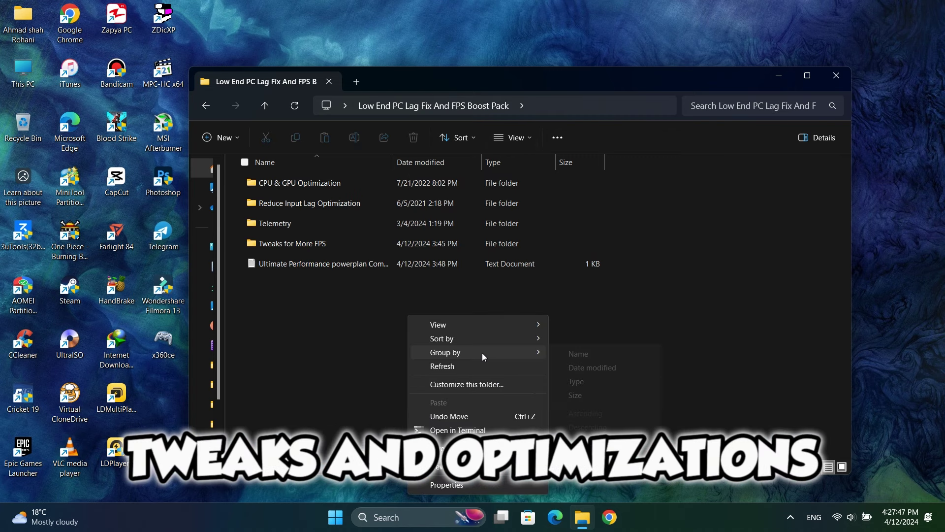
{"action": "left_click", "coordinate": [494, 367]}
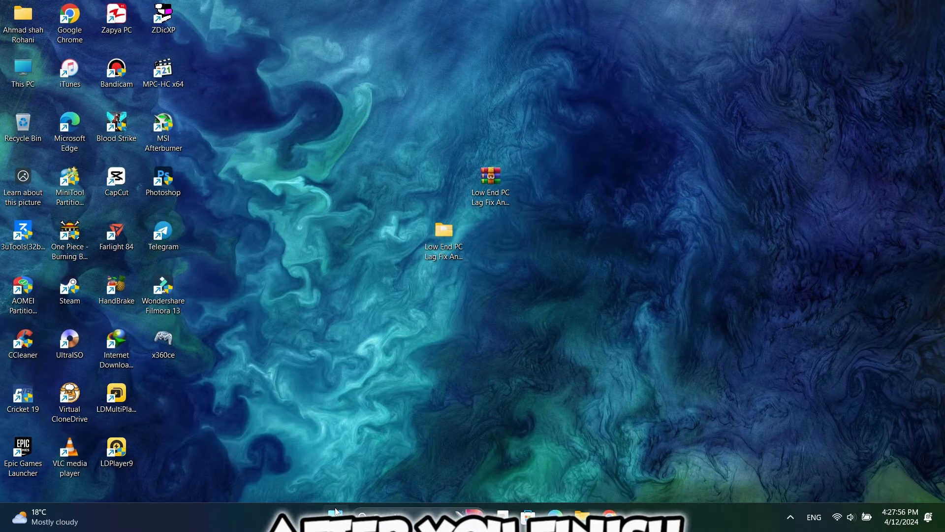
Turn off opening Game Bar with a controller in Gaming settings.
{"action": "key", "text": "super"}
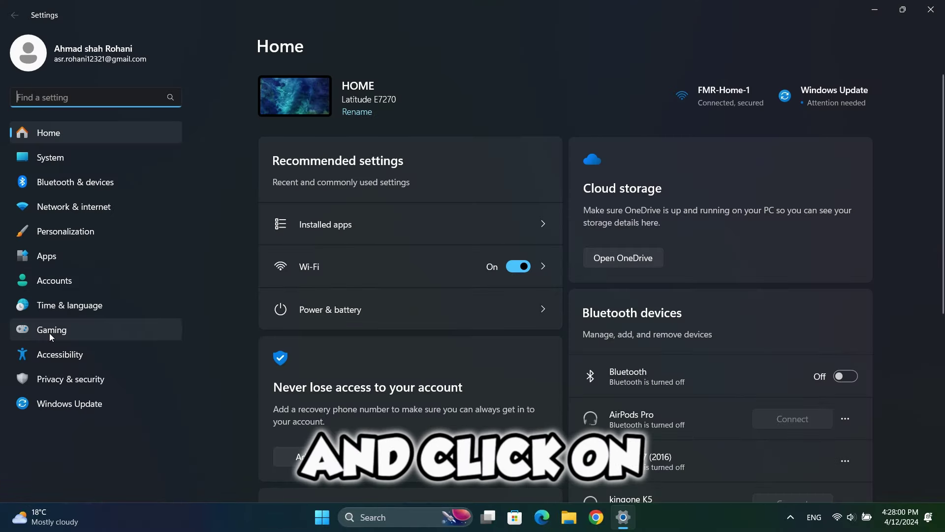
{"action": "left_click", "coordinate": [54, 332]}
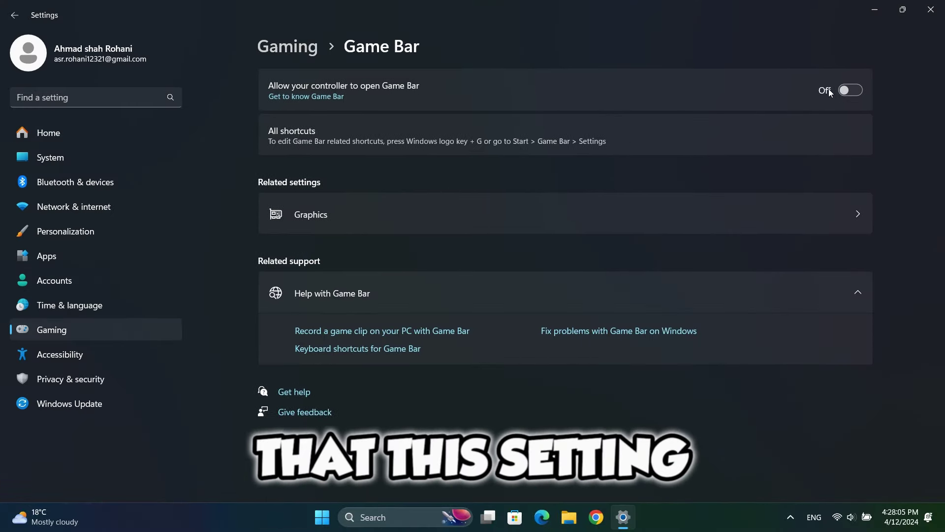
{"action": "left_click", "coordinate": [848, 90]}
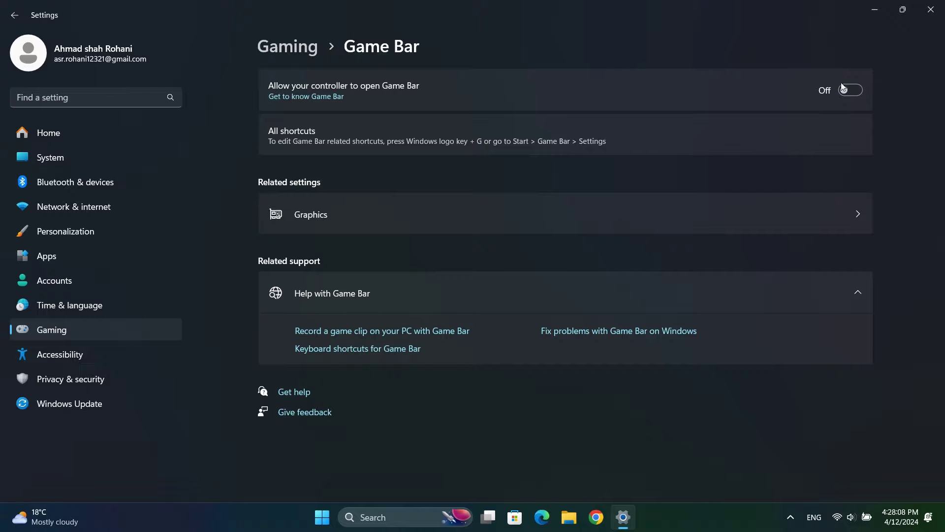
Set BootstrapPackagedGame's graphics preference to High performance, save, and close Settings.
{"action": "left_click", "coordinate": [379, 207]}
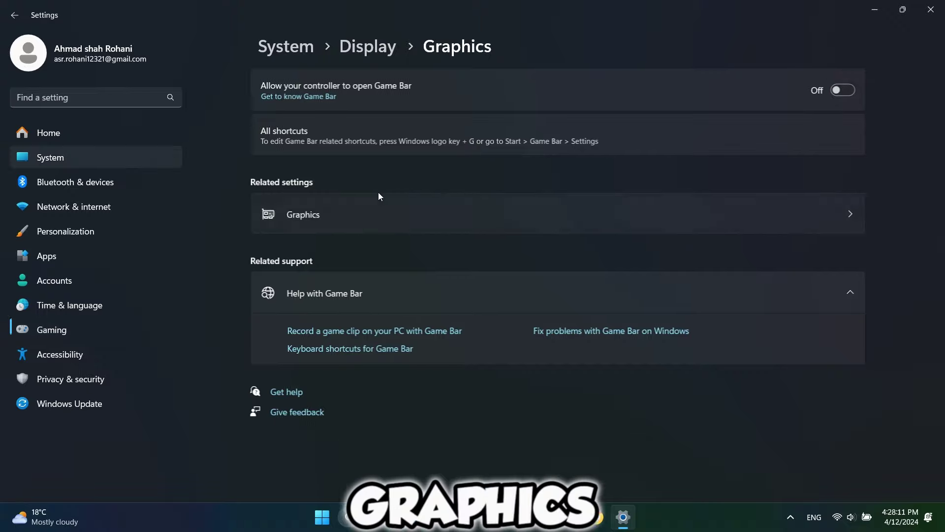
{"action": "scroll", "coordinate": [290, 335], "scroll_direction": "down", "scroll_amount": 10}
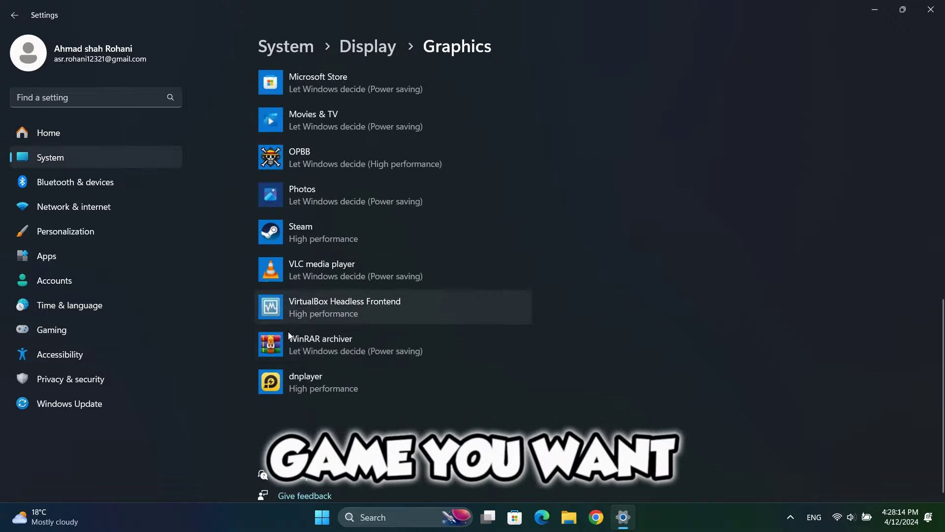
{"action": "scroll", "coordinate": [289, 335], "scroll_direction": "up", "scroll_amount": 9}
{"action": "left_click", "coordinate": [289, 334]}
{"action": "scroll", "coordinate": [345, 295], "scroll_direction": "down", "scroll_amount": 2}
{"action": "left_click", "coordinate": [440, 321]}
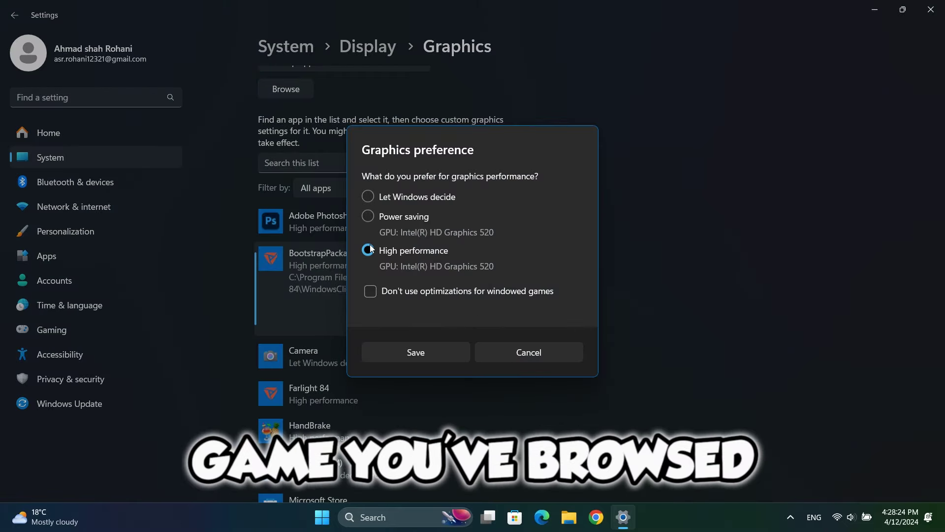
{"action": "left_click", "coordinate": [399, 350]}
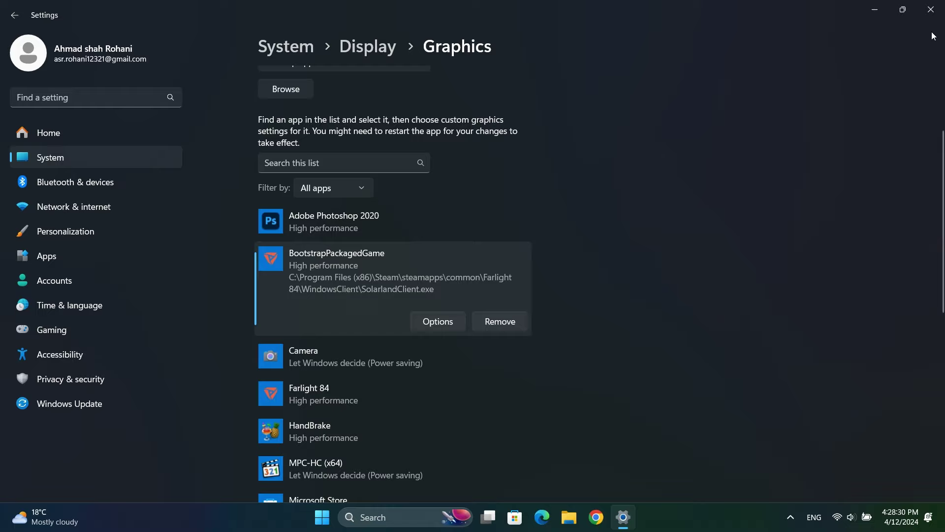
{"action": "left_click", "coordinate": [930, 8]}
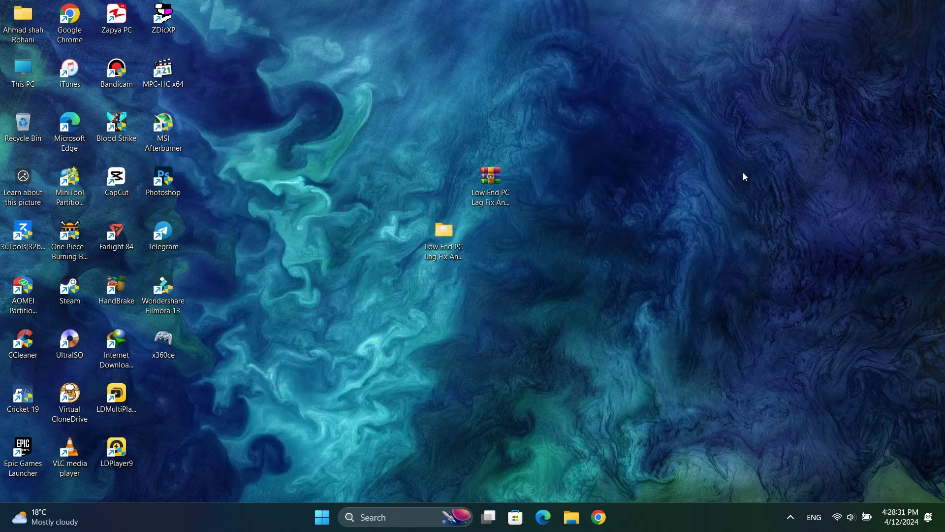
{"action": "right_click", "coordinate": [623, 137]}
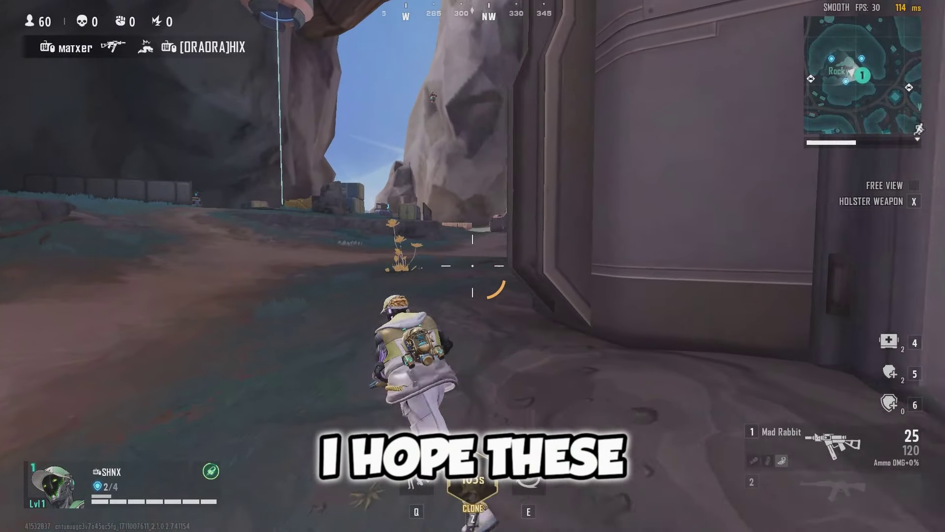